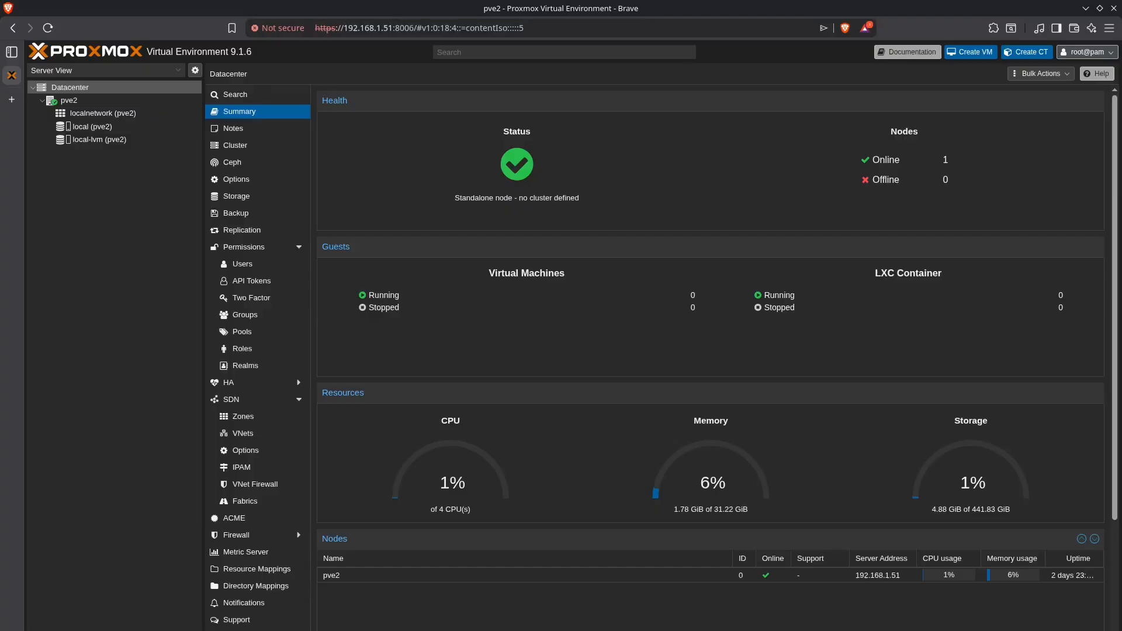
# Upload ubuntu-24.04.4-desktop-amd64.iso to the ISO images of the local storage on node pve2 and close the finished task's output.
pyautogui.click(95, 101)
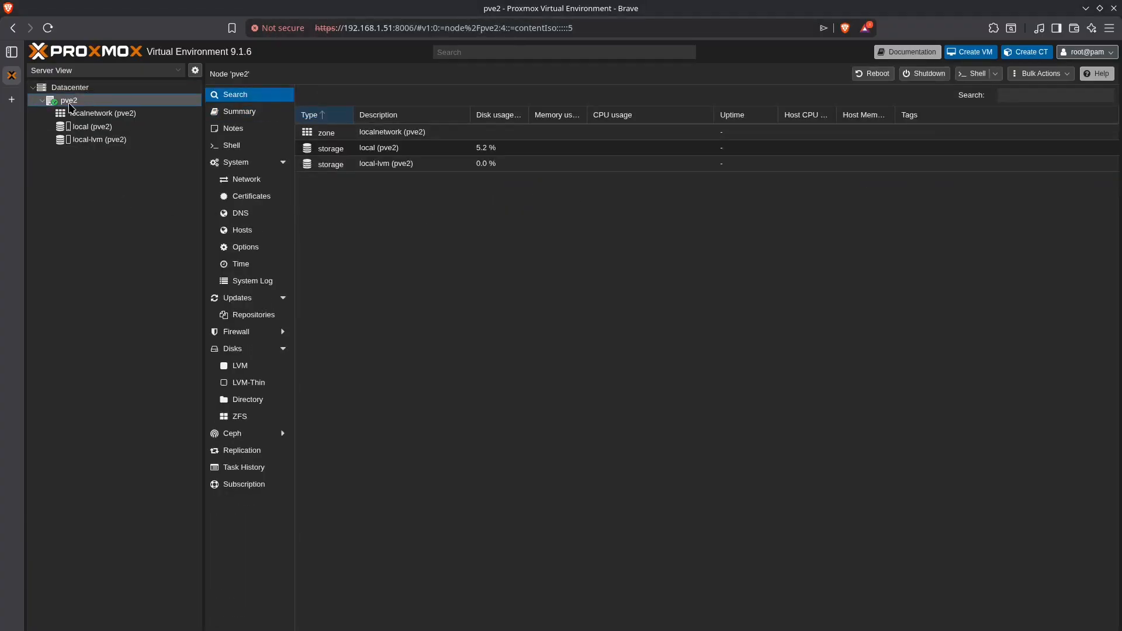
pyautogui.click(124, 128)
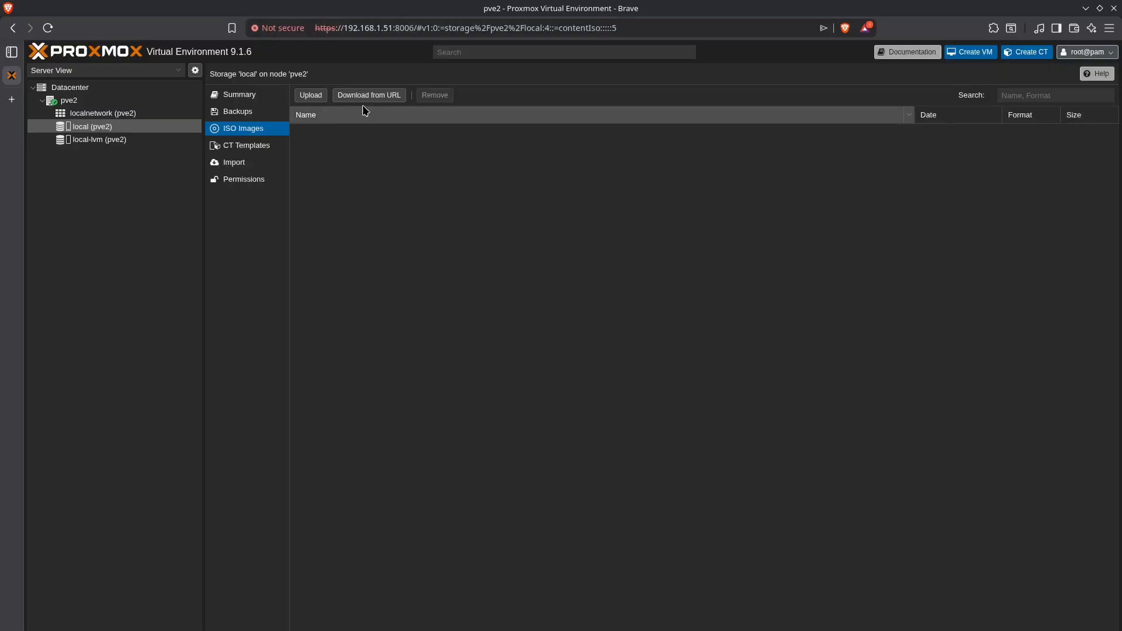
pyautogui.click(311, 96)
pyautogui.click(649, 302)
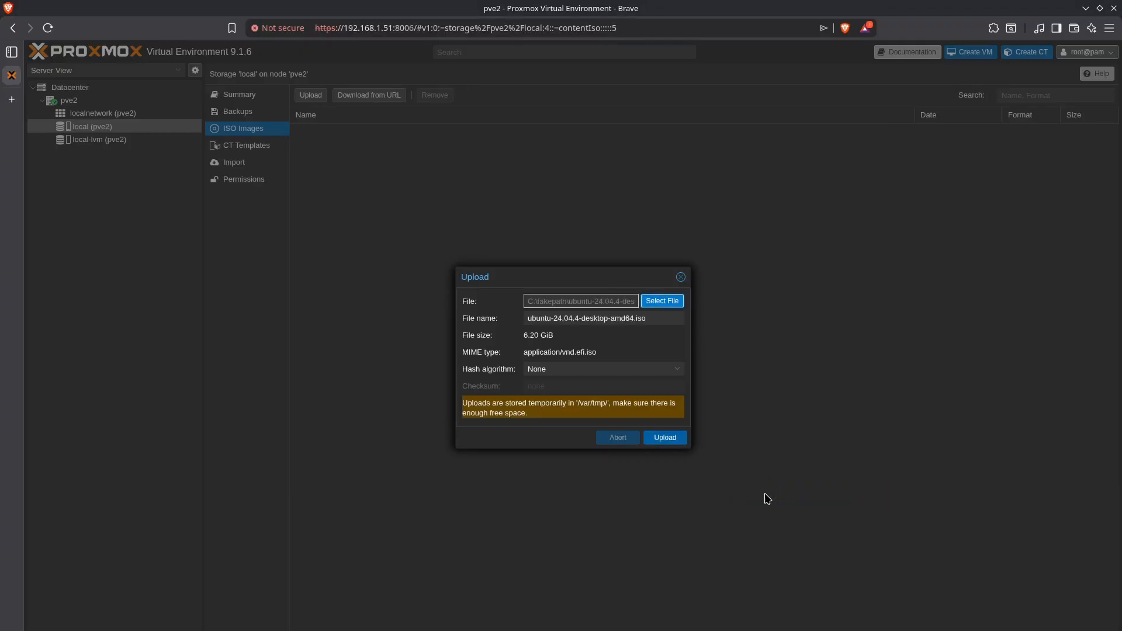
pyautogui.click(524, 316)
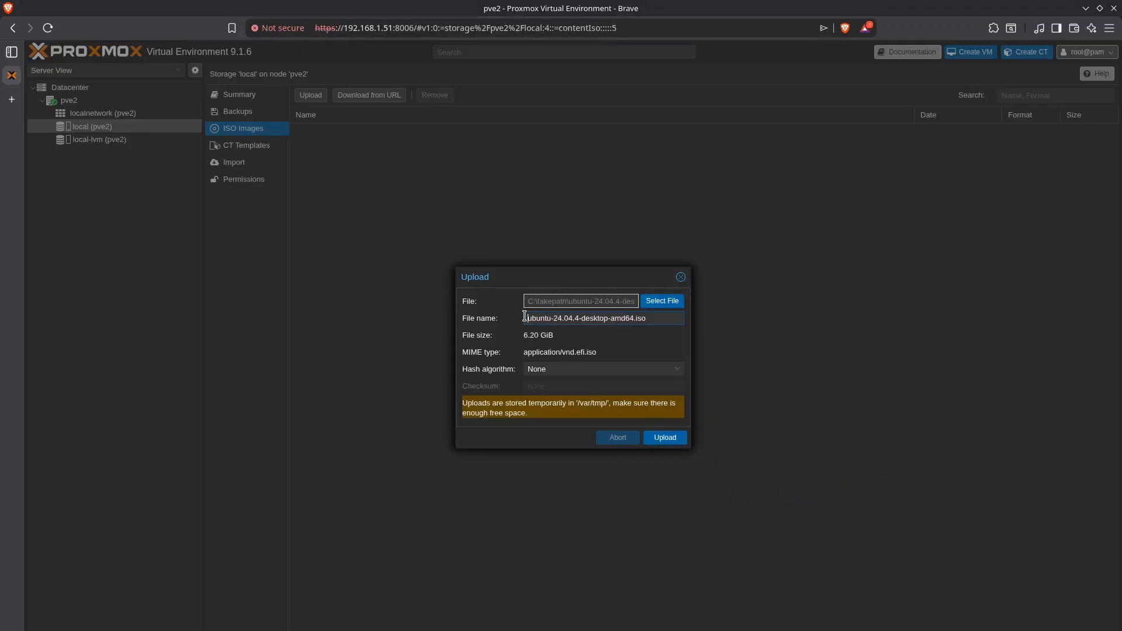
pyautogui.click(560, 320)
pyautogui.click(663, 437)
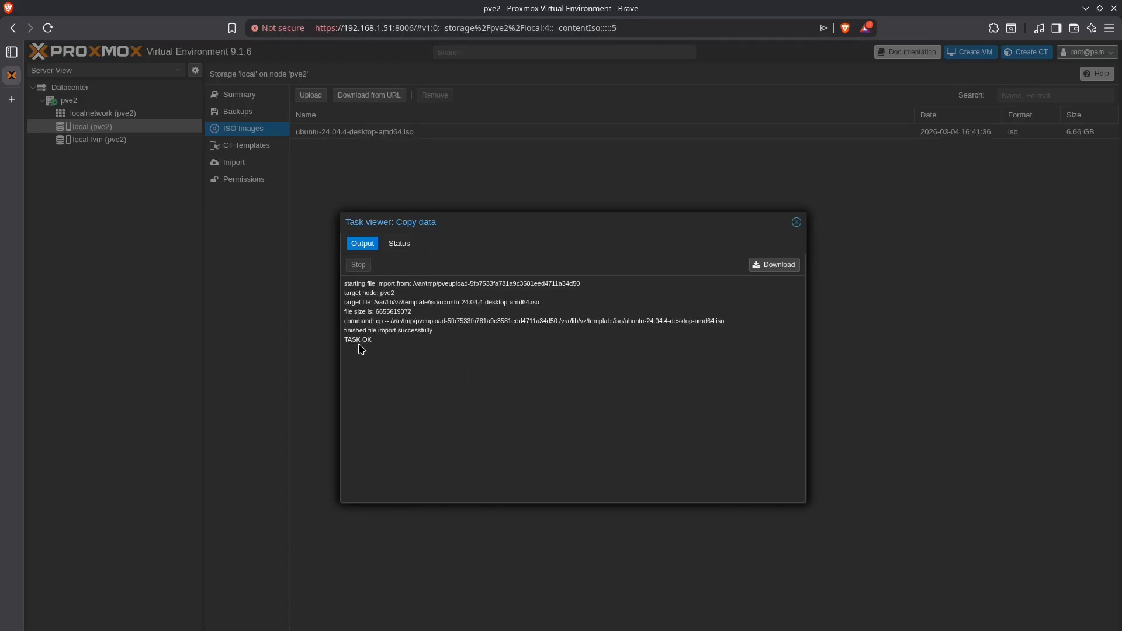
pyautogui.tripleClick(352, 345)
pyautogui.click(488, 325)
pyautogui.click(797, 222)
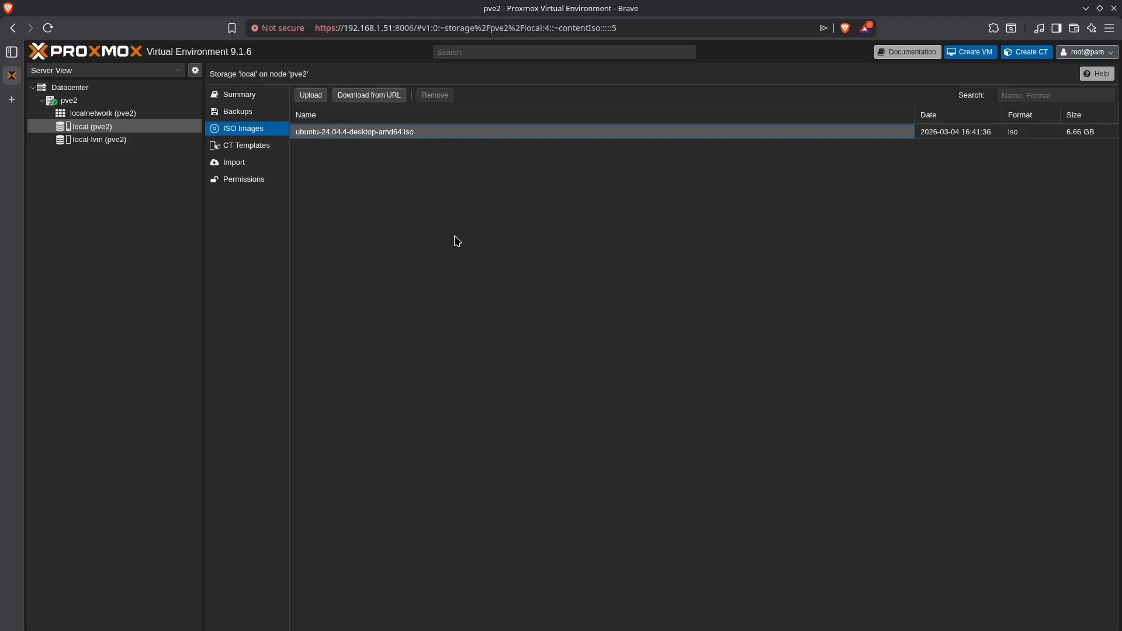
pyautogui.click(380, 100)
pyautogui.moveTo(538, 283); pyautogui.dragTo(526, 252)
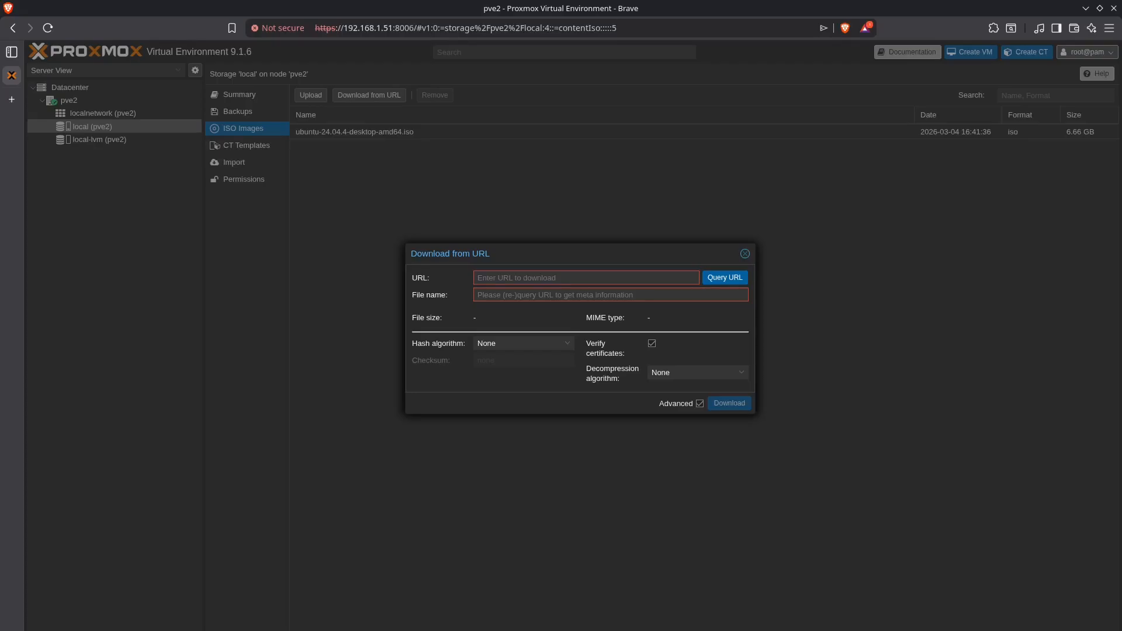
pyautogui.click(518, 280)
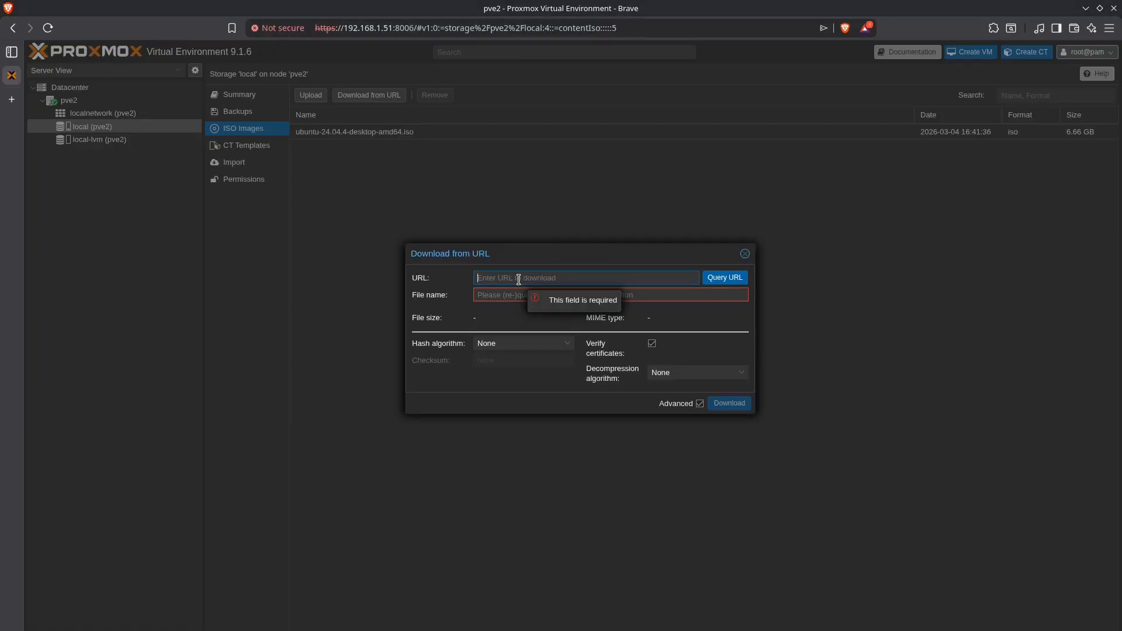
pyautogui.write('https://releases.ubuntu.com/24.04.4/ubuntu-24.04.4-live-server-amd64.iso')
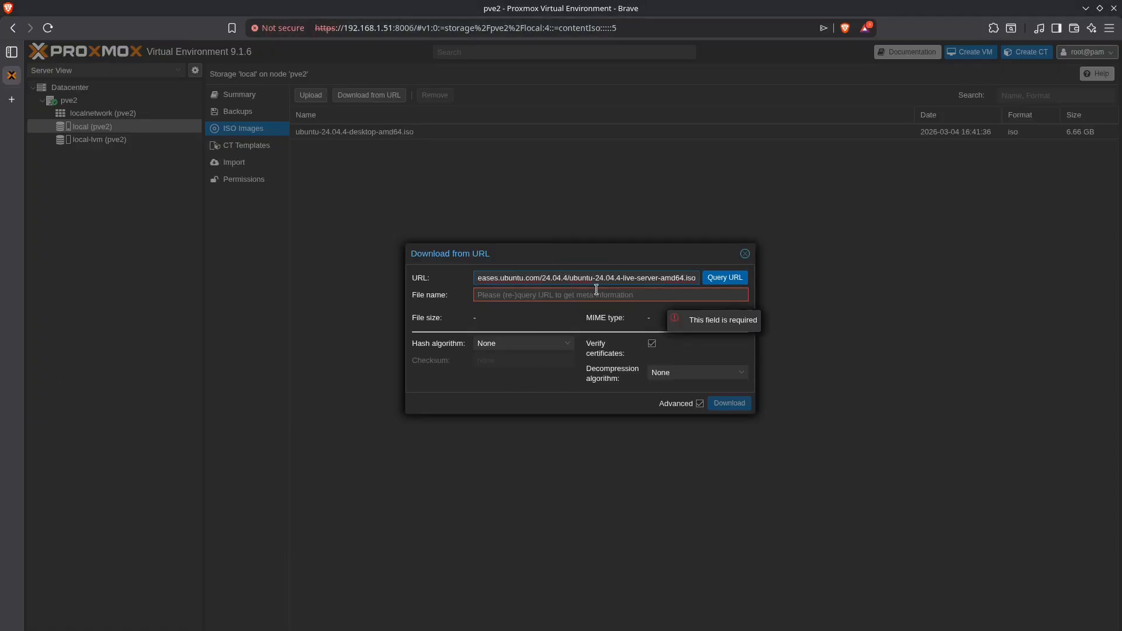
pyautogui.click(734, 280)
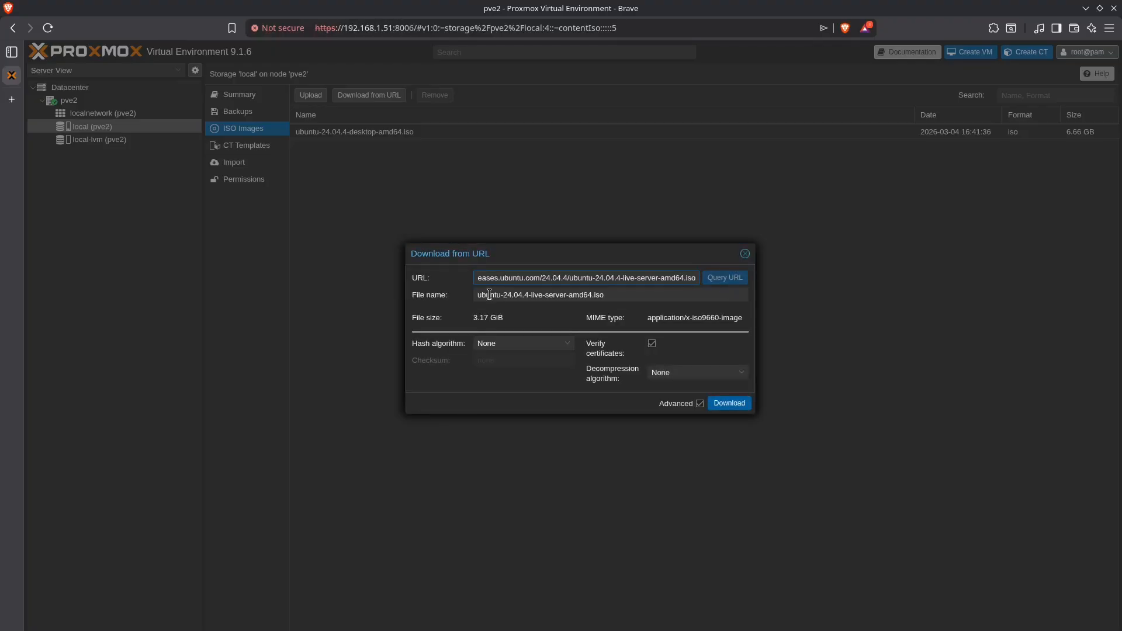
# Download the queried live-server ISO under its suggested file name and close the finished task's output.
pyautogui.click(651, 295)
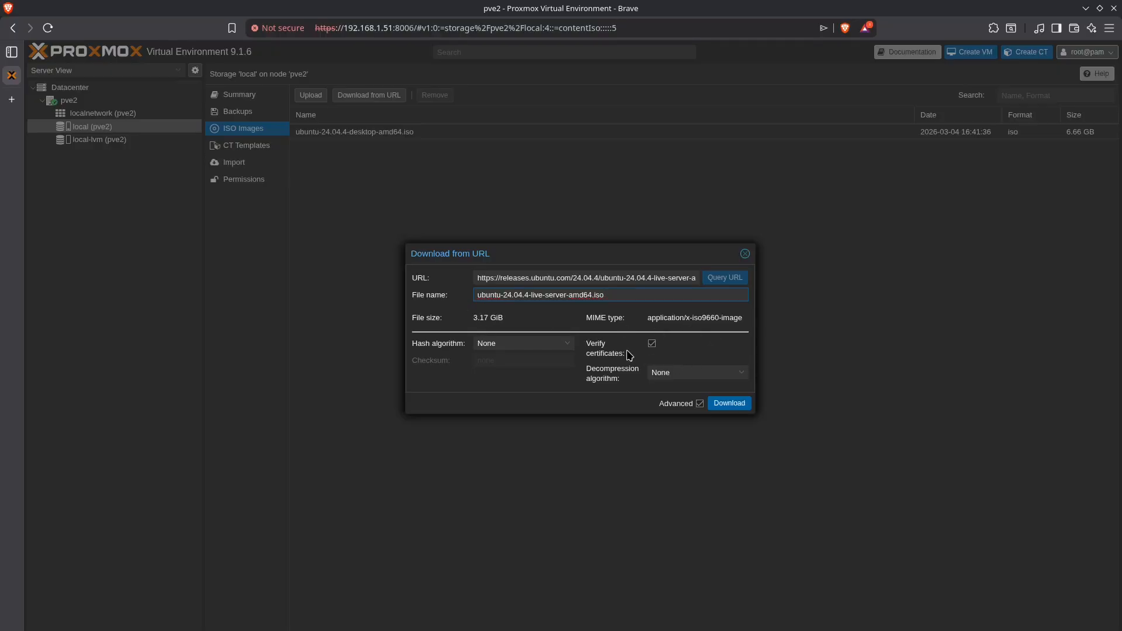
pyautogui.click(730, 403)
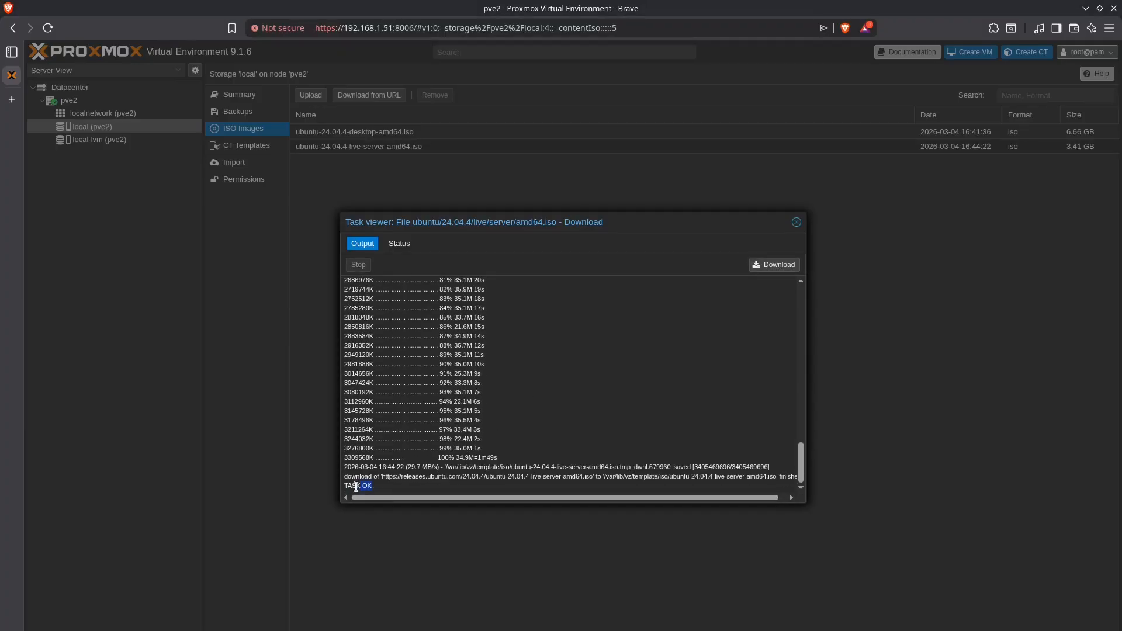
pyautogui.moveTo(372, 486); pyautogui.dragTo(349, 486)
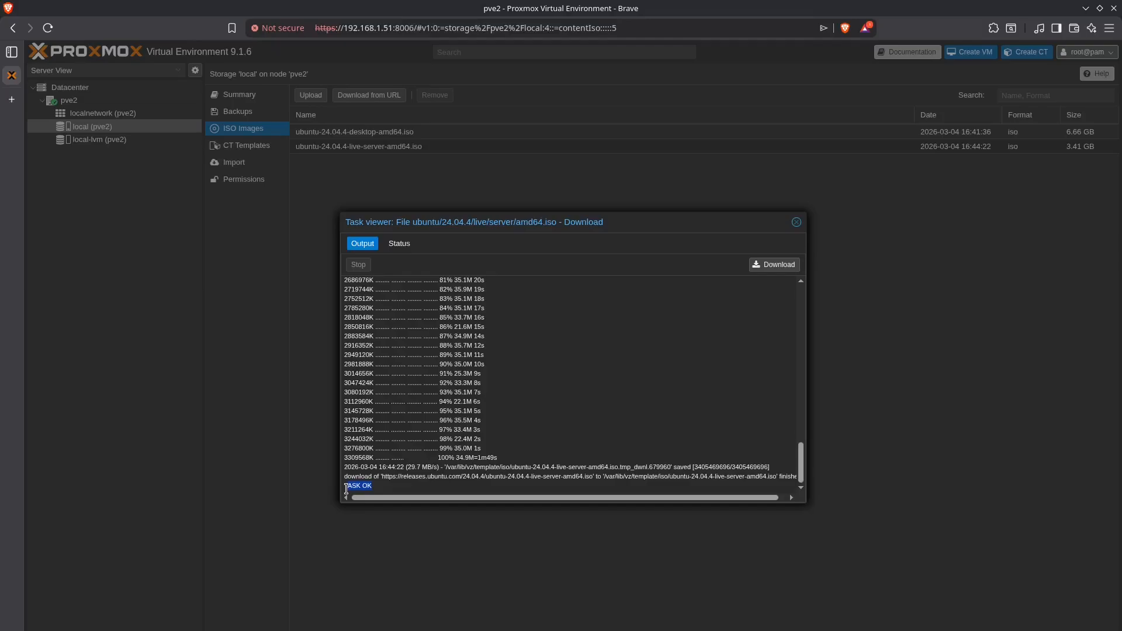
pyautogui.click(796, 222)
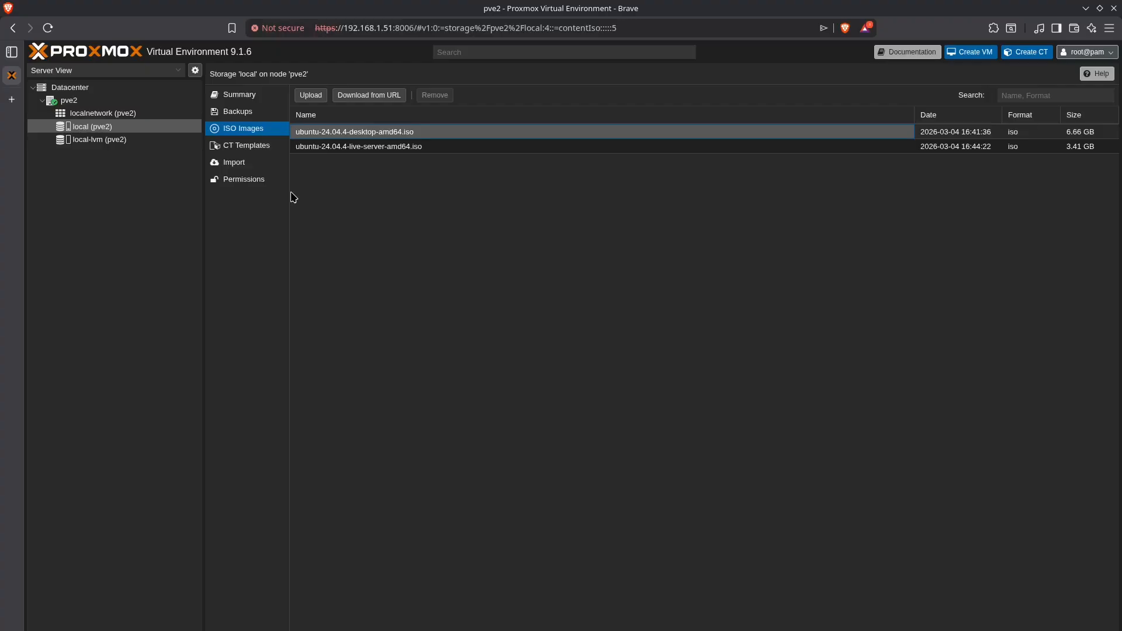
# Begin a new virtual machine on node pve2 with VM ID 100, fill in its name and enable start at boot.
pyautogui.click(87, 101)
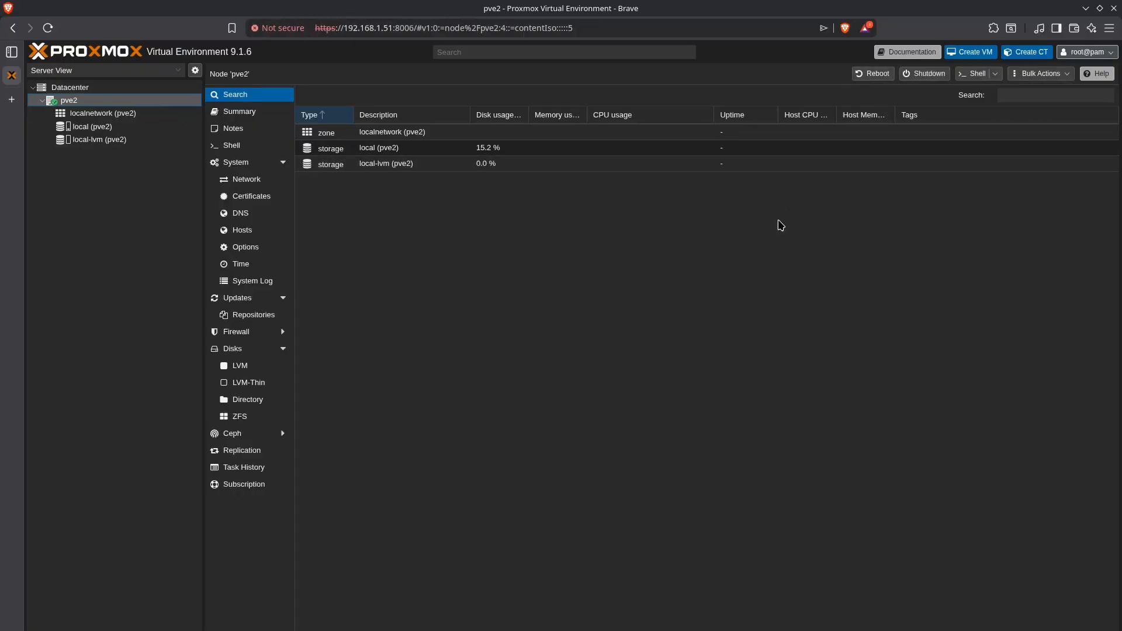
pyautogui.click(967, 54)
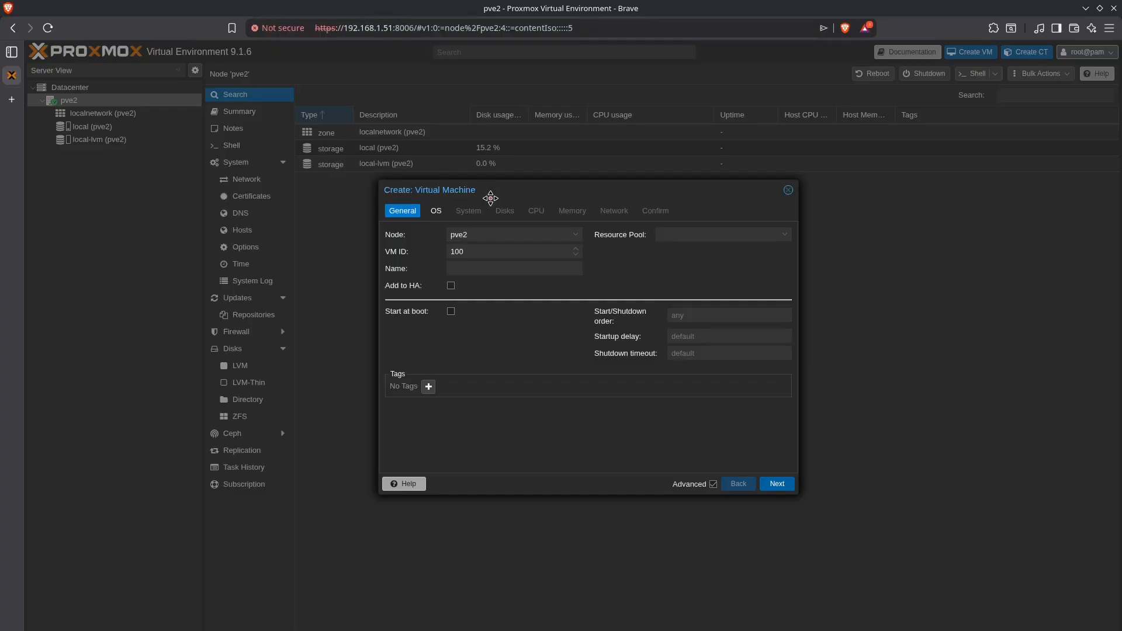
pyautogui.click(490, 235)
pyautogui.click(493, 233)
pyautogui.click(492, 251)
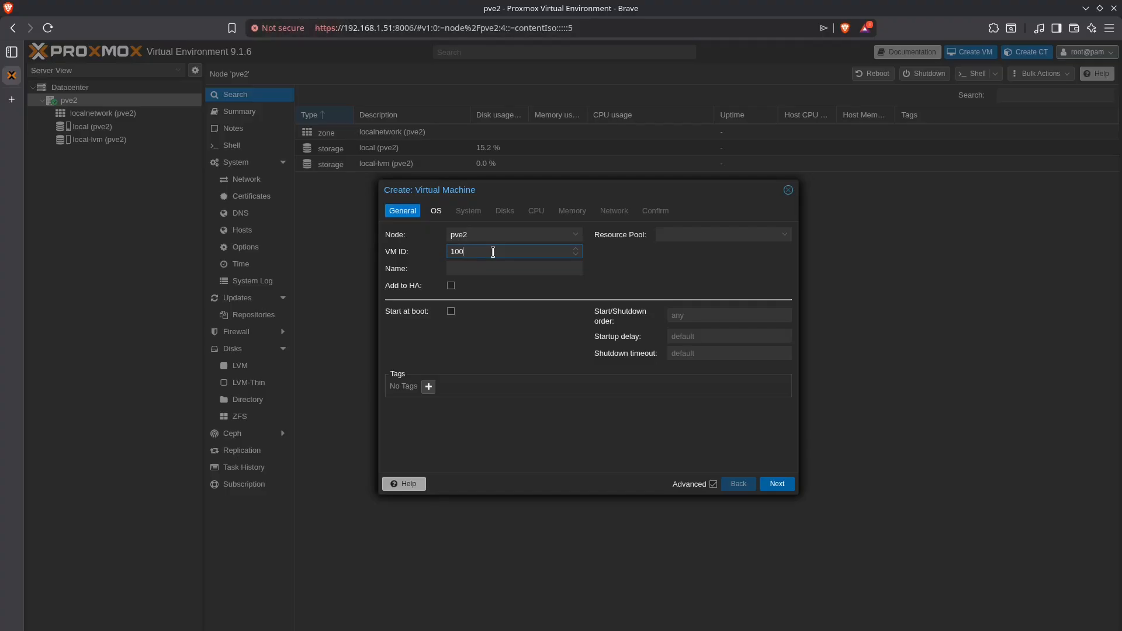
pyautogui.press('BackSpace')
pyautogui.write('0')
pyautogui.click(472, 267)
pyautogui.click(451, 313)
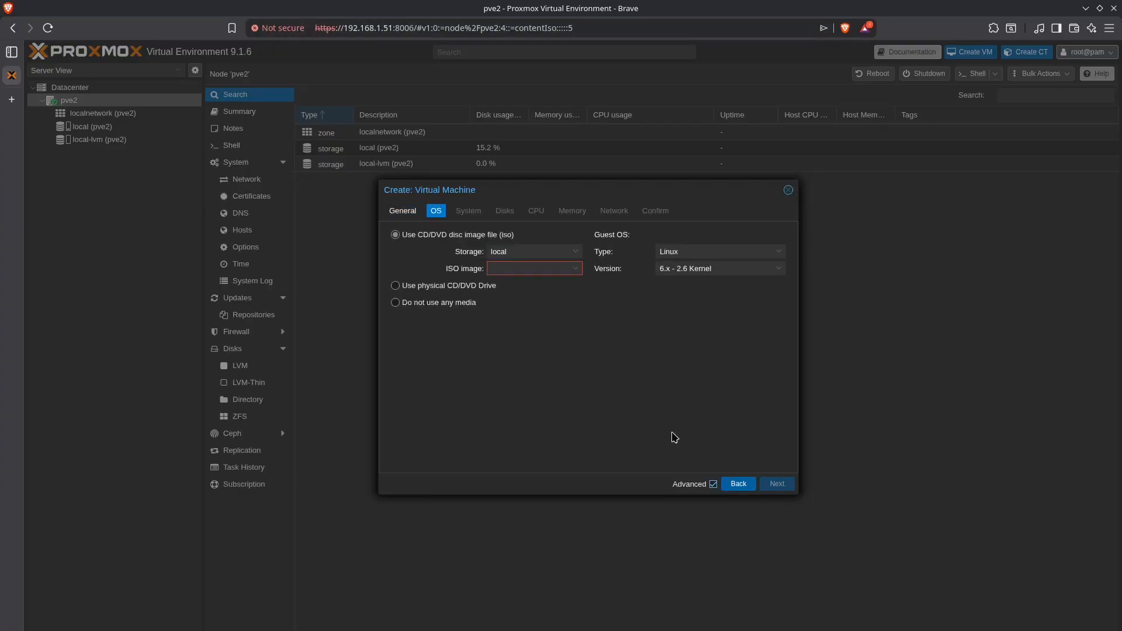
# Choose ubuntu-24.04.4-desktop-amd64.iso as the virtual machine's installation image and continue to the system settings.
pyautogui.click(575, 270)
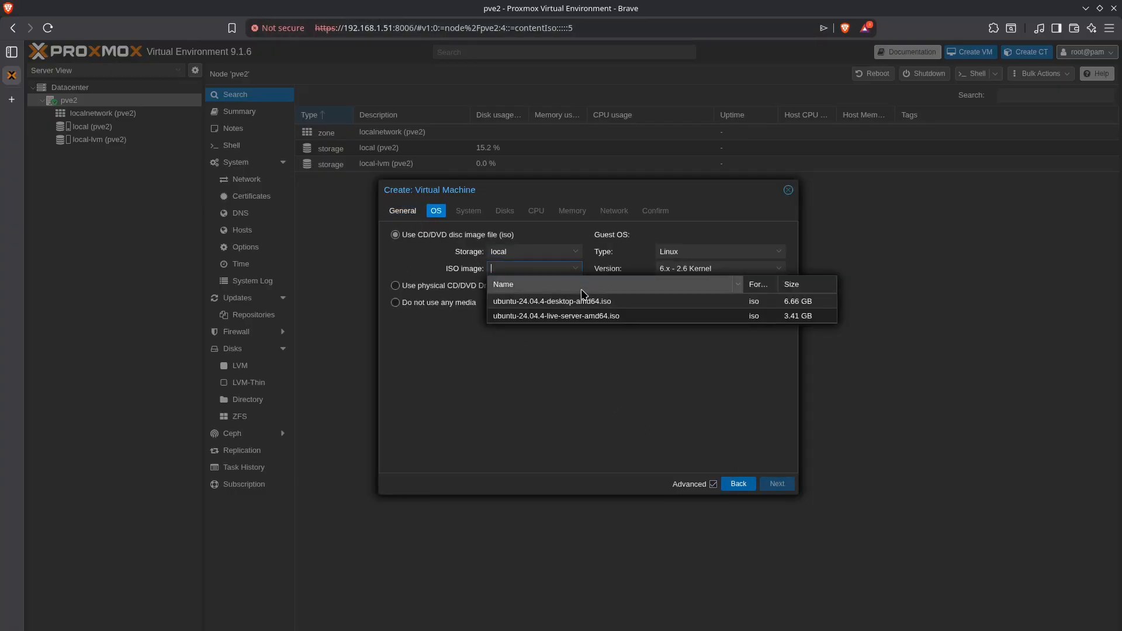
pyautogui.click(626, 308)
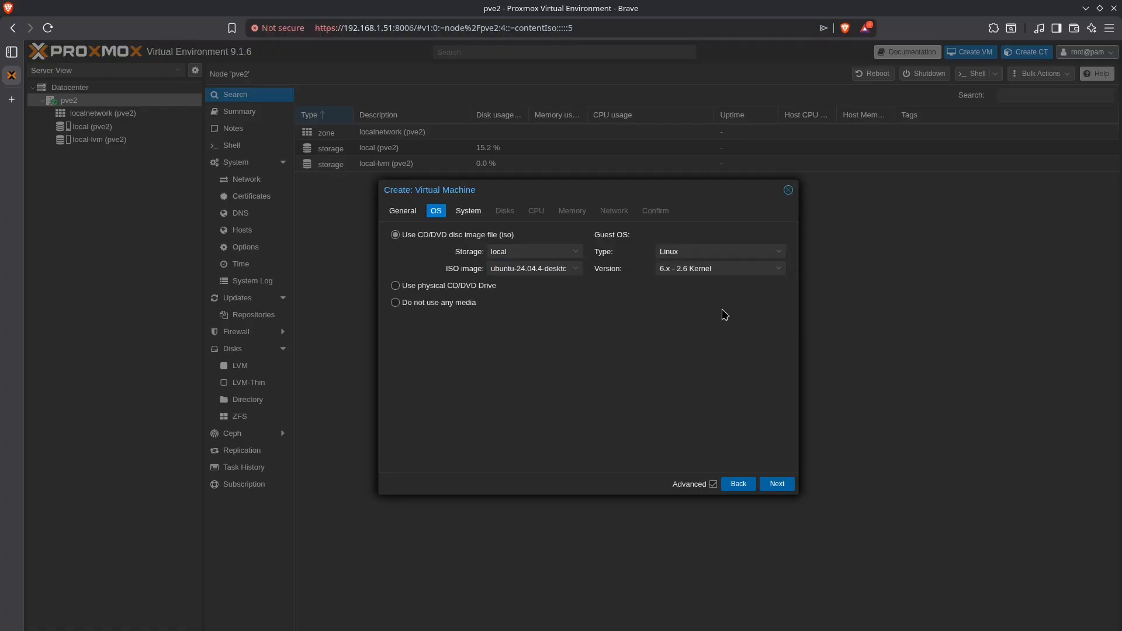
pyautogui.click(777, 491)
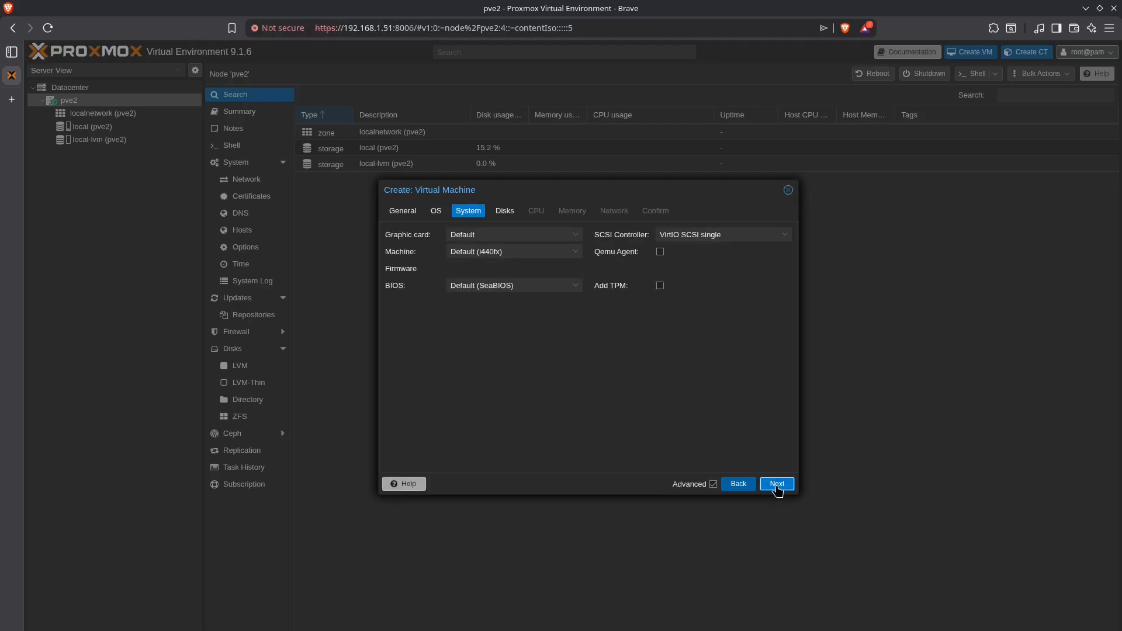
# Set the virtual machine's graphic card to VirtIO-GPU and its machine type to q35.
pyautogui.click(571, 235)
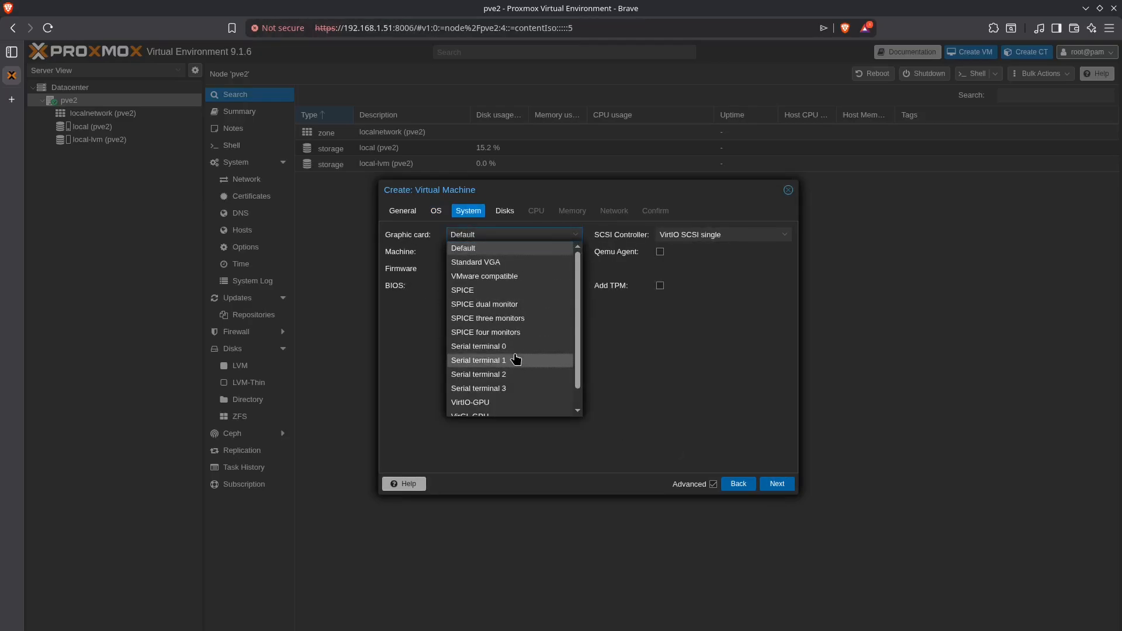
pyautogui.scroll(-1, 495, 374)
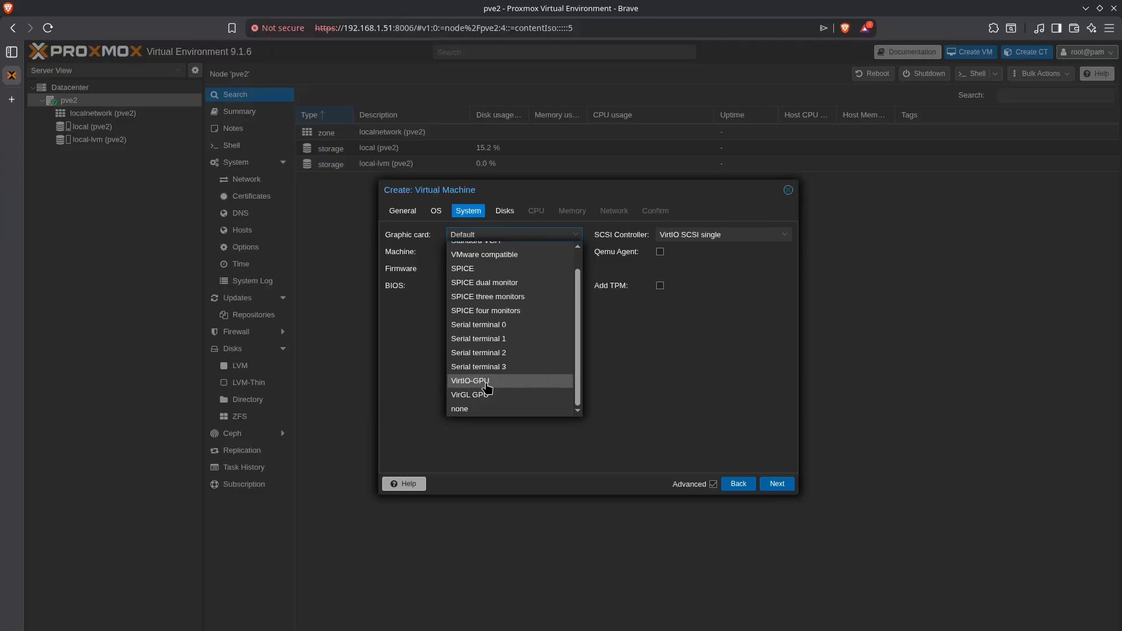
pyautogui.click(479, 381)
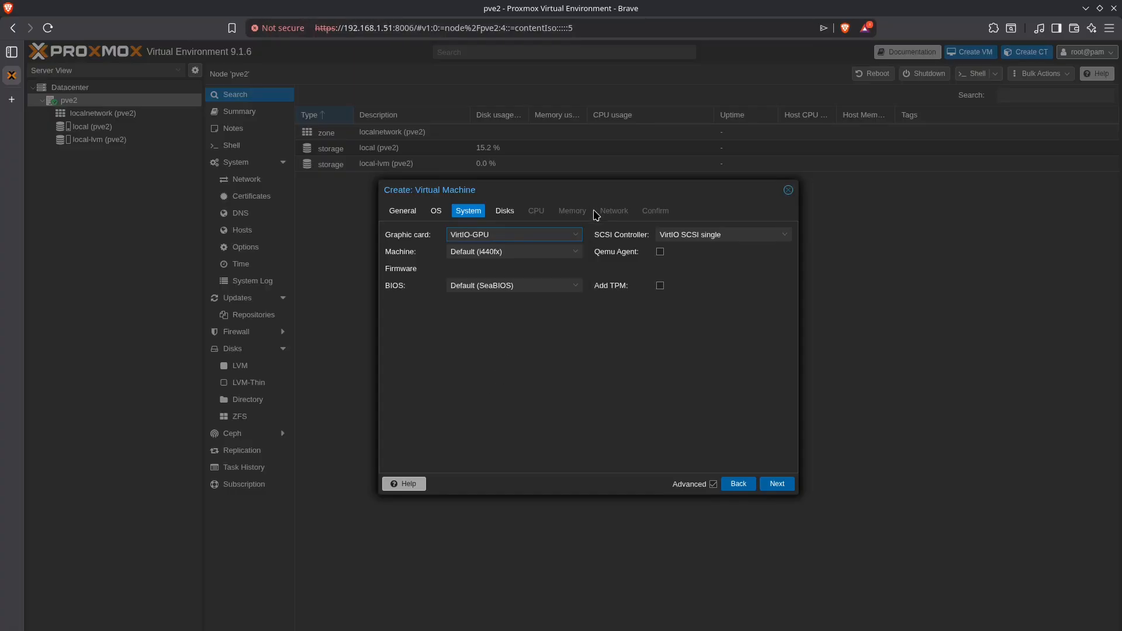
pyautogui.click(576, 253)
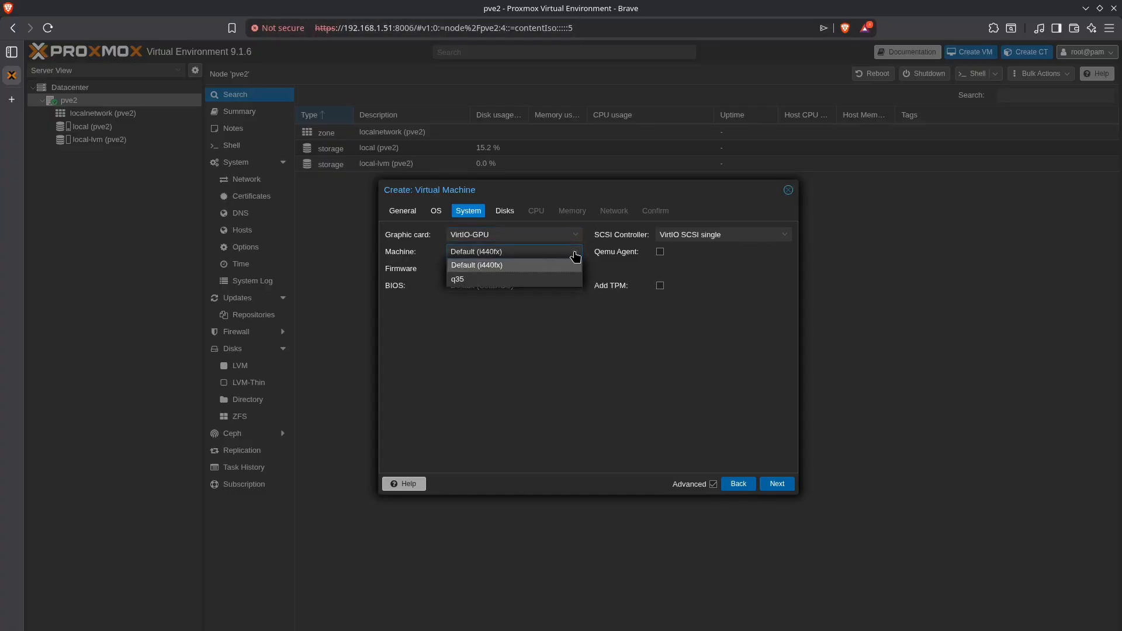
pyautogui.click(476, 279)
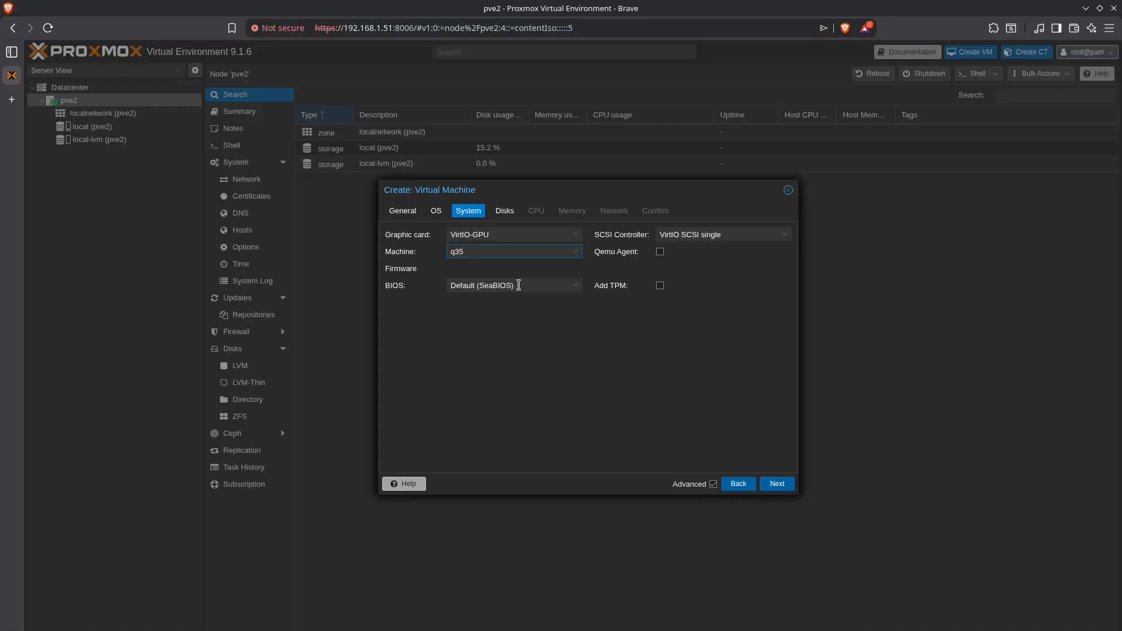
# Set the BIOS to OVMF (UEFI) with EFI storage on local-lvm, choose the VirtIO SCSI single controller, and continue to the disk settings.
pyautogui.click(572, 287)
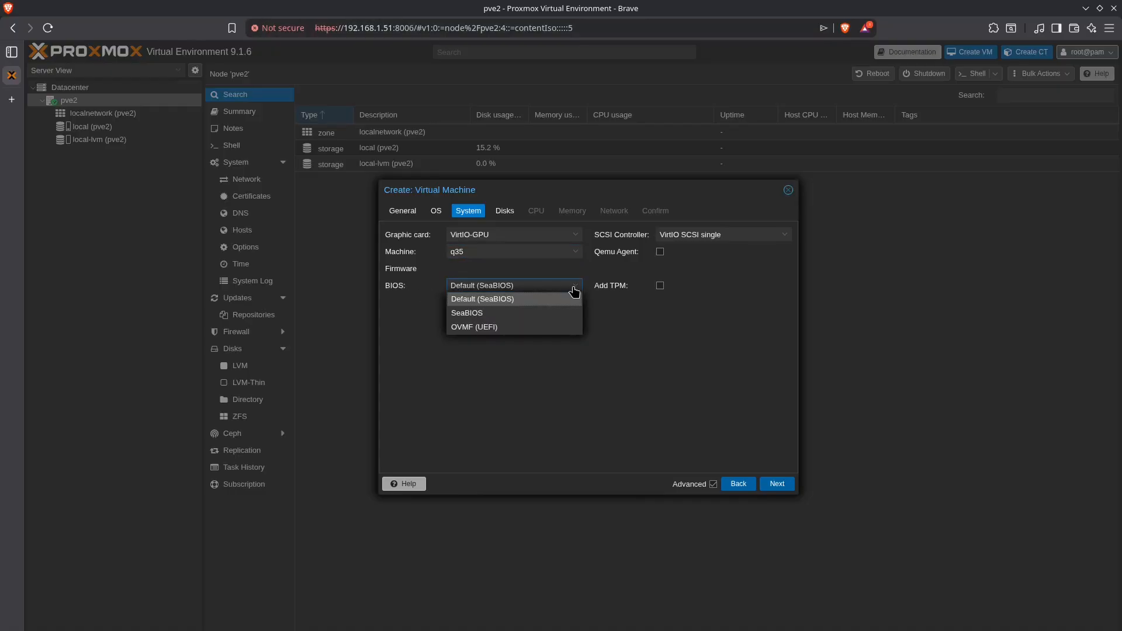
pyautogui.click(508, 329)
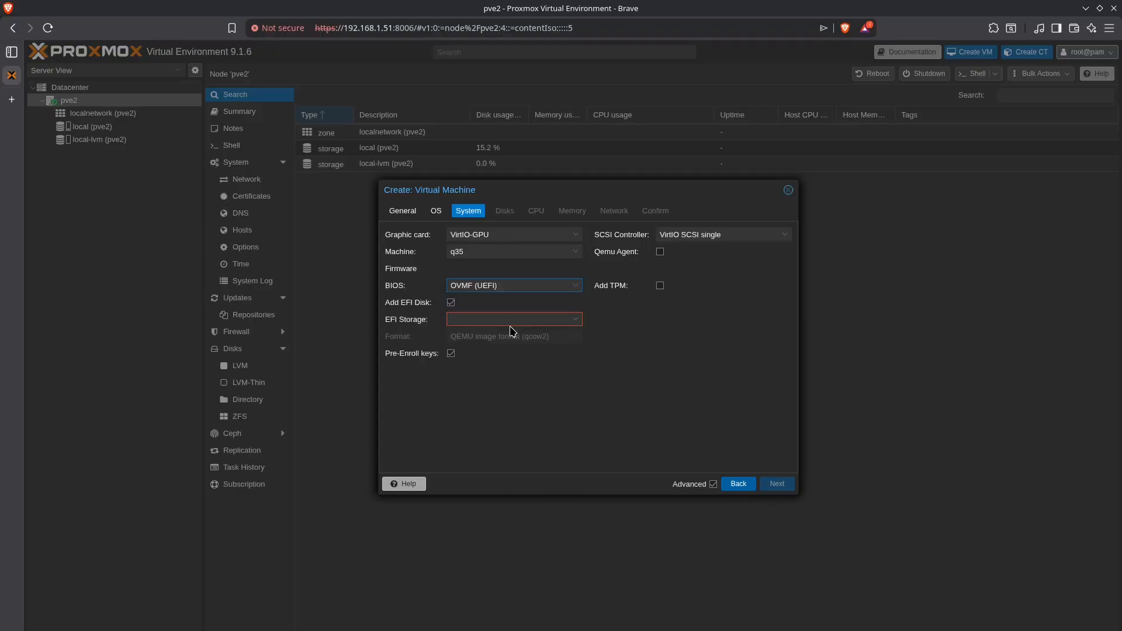
pyautogui.click(562, 319)
pyautogui.click(495, 352)
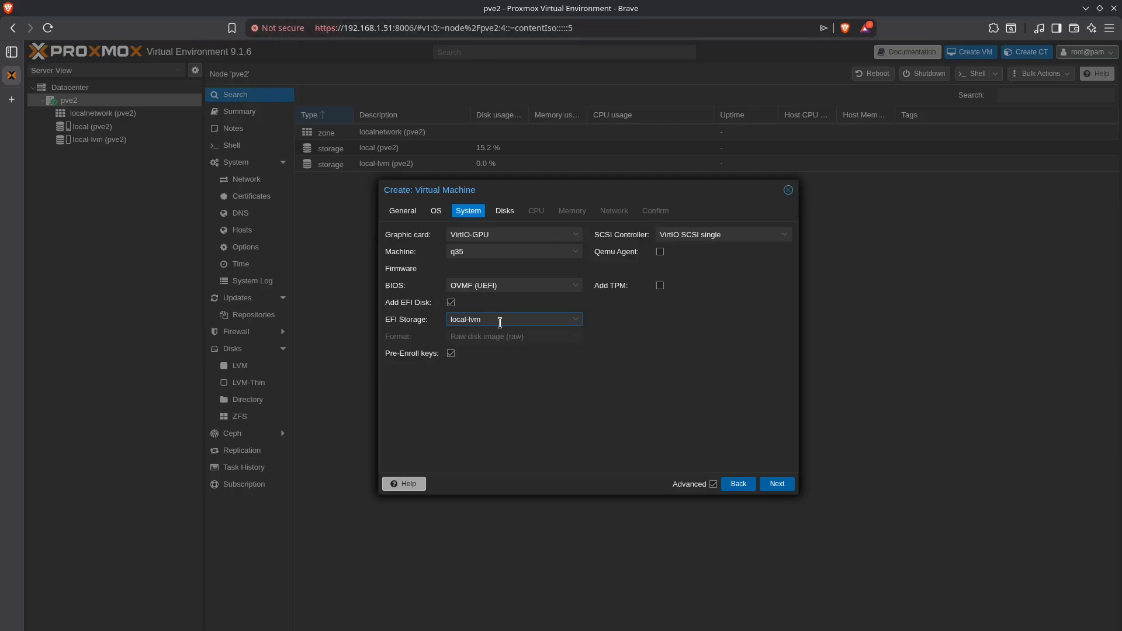
pyautogui.click(784, 235)
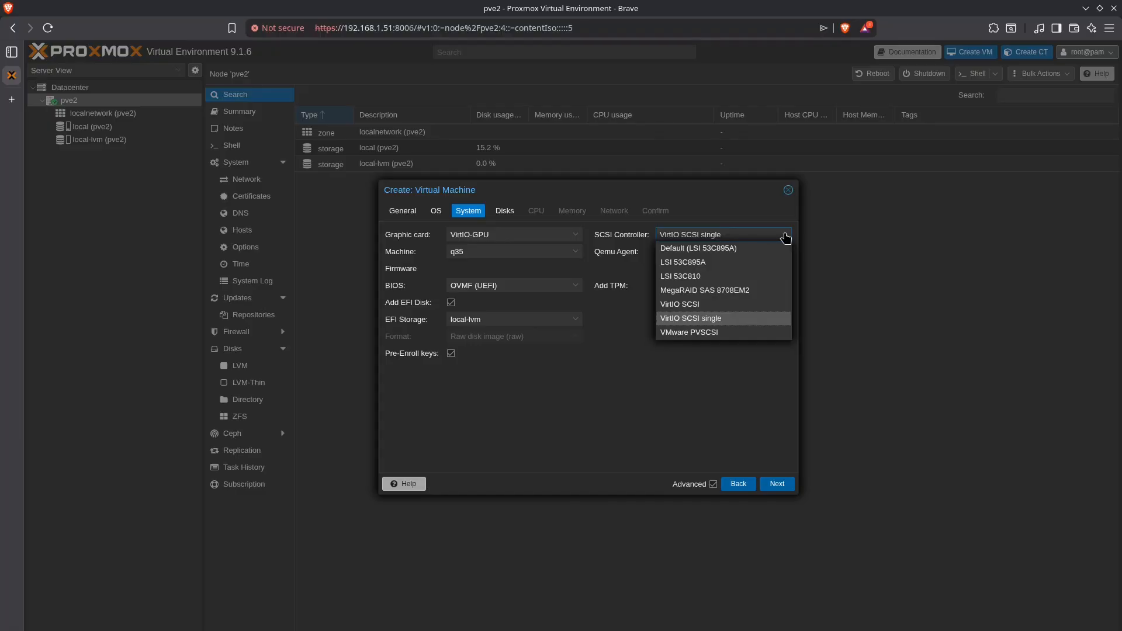
pyautogui.click(736, 323)
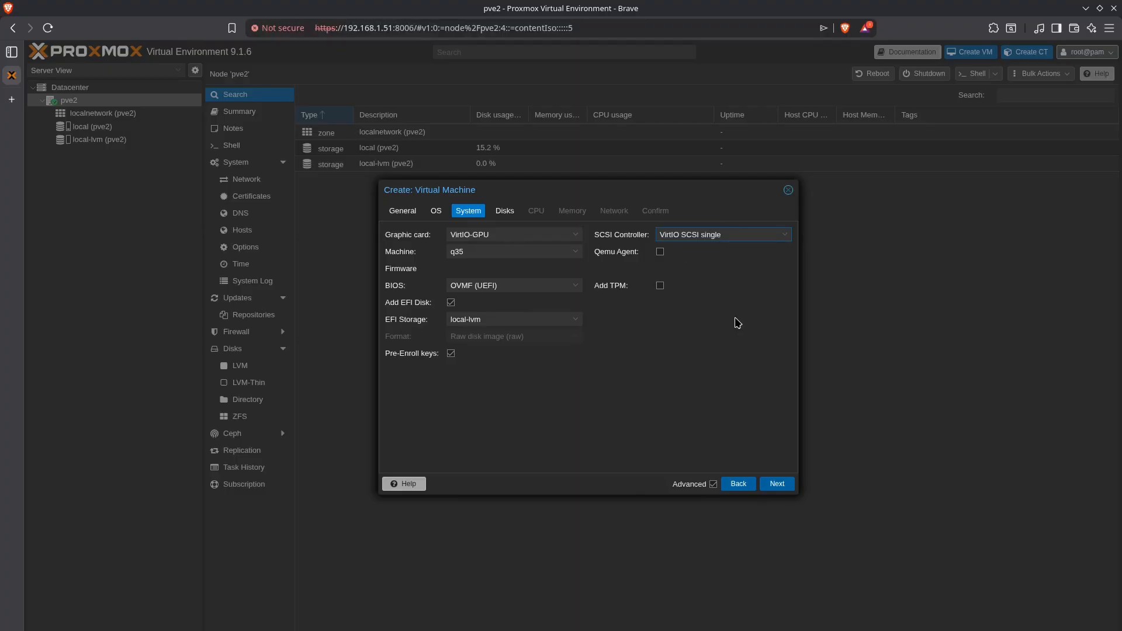
pyautogui.click(782, 485)
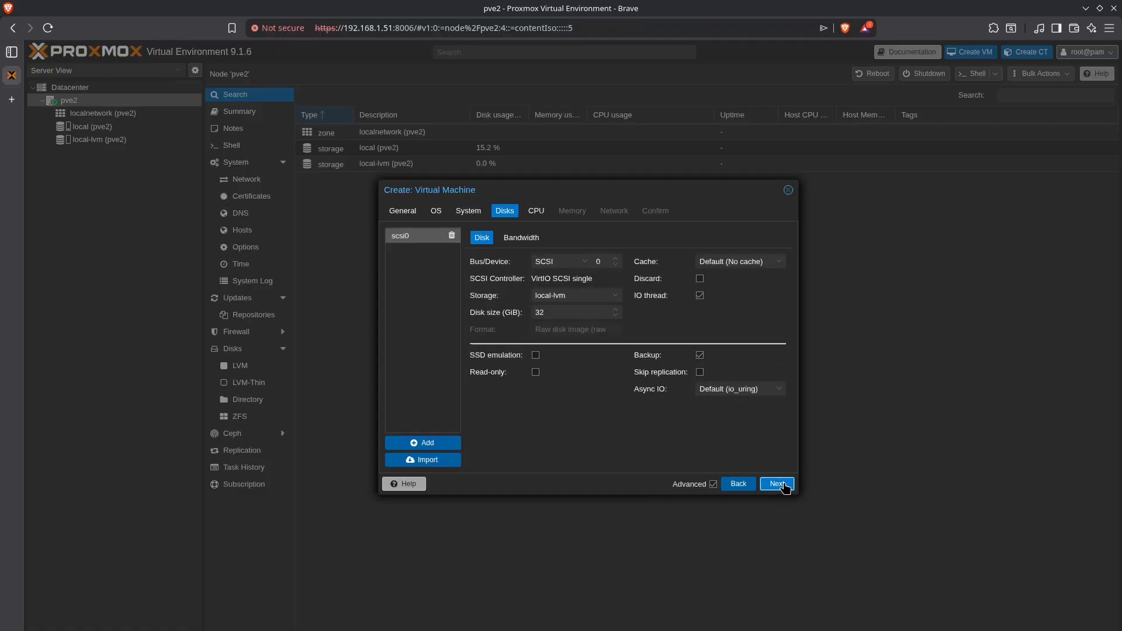
# Set the virtual machine's disk bus to VirtIO Block and its disk size to 40 GiB.
pyautogui.click(587, 265)
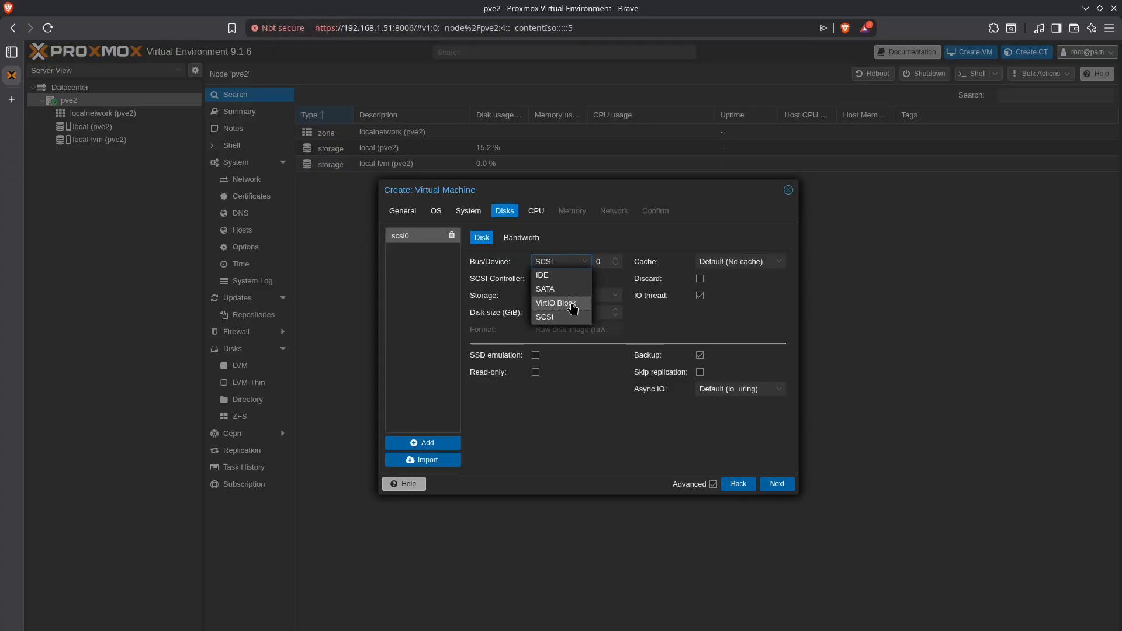
pyautogui.click(572, 304)
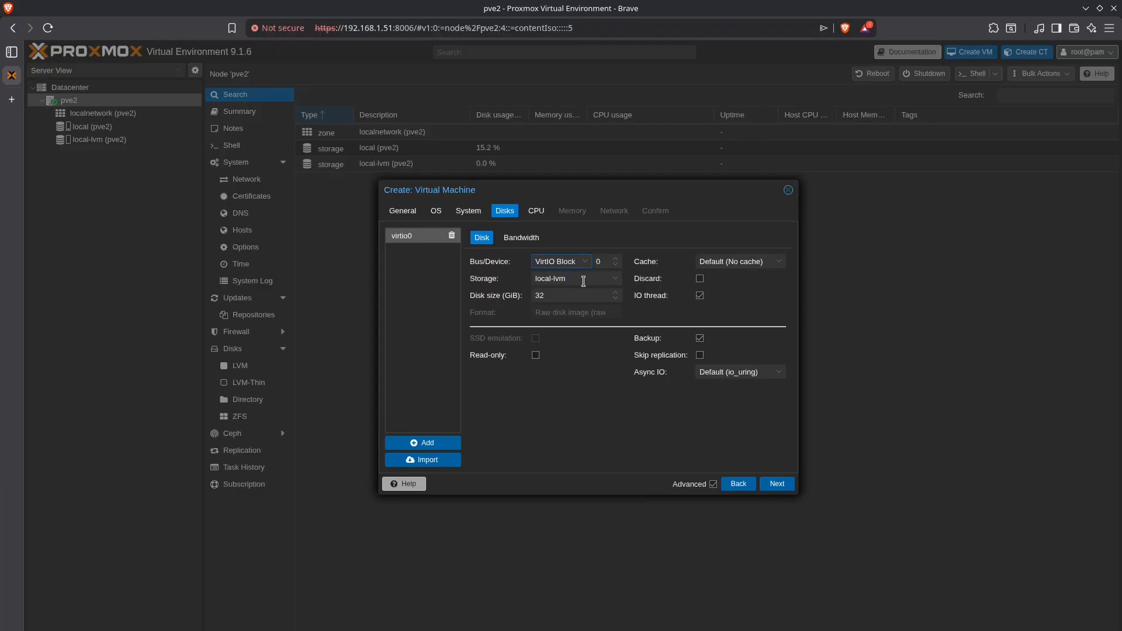
pyautogui.doubleClick(560, 297)
# Set the disk's cache to Write back, enable Discard, and continue to the CPU settings.
pyautogui.click(775, 265)
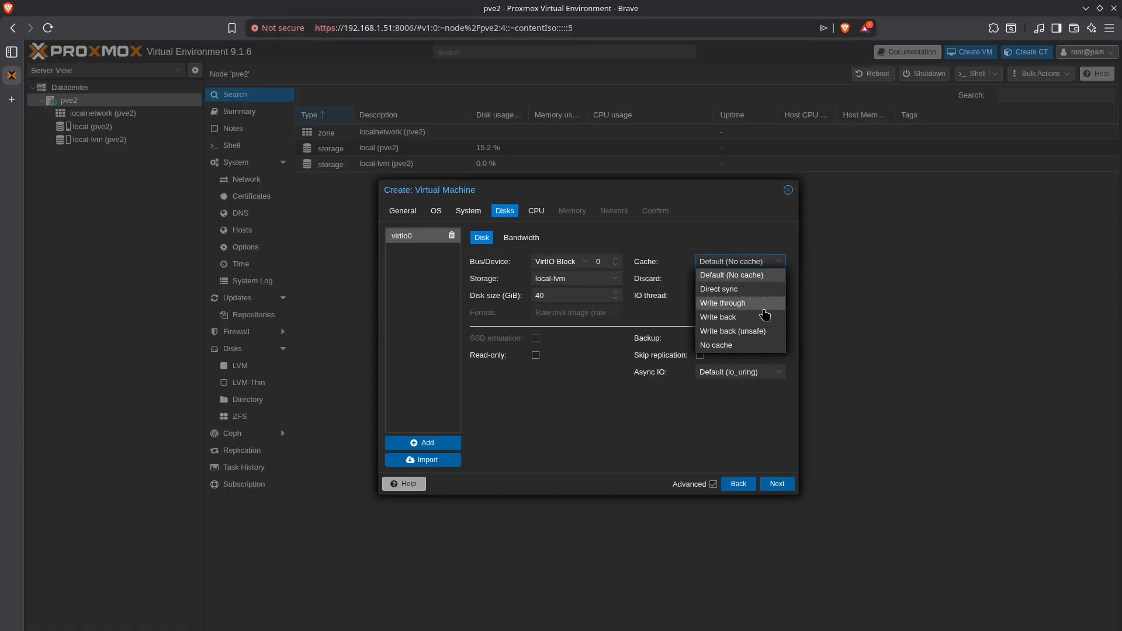
pyautogui.click(731, 319)
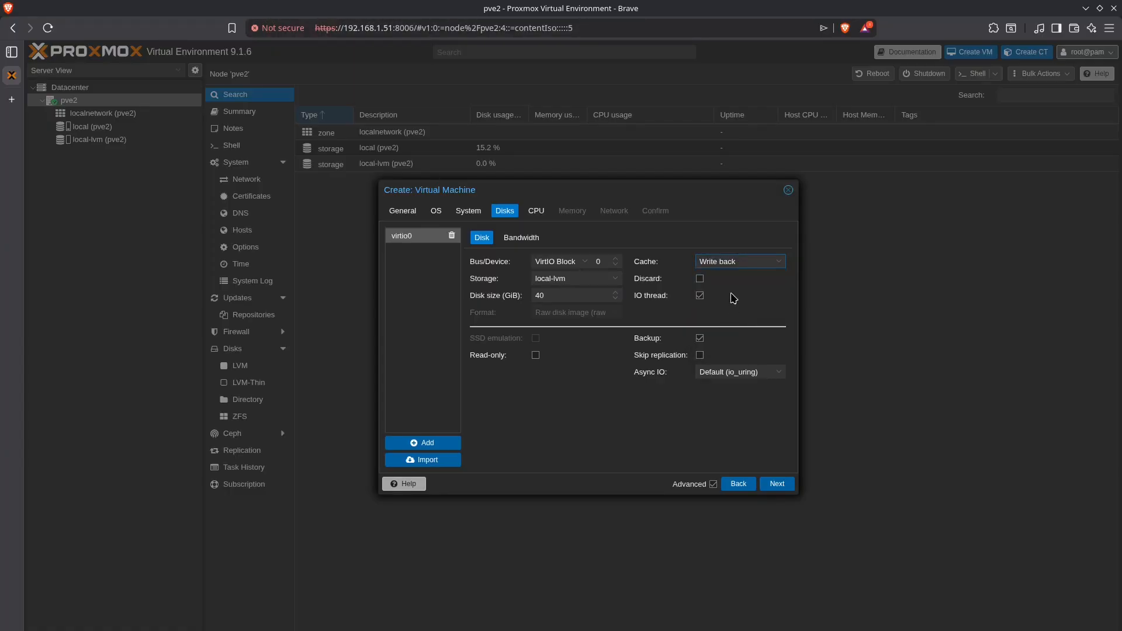
pyautogui.click(700, 280)
pyautogui.click(587, 451)
pyautogui.click(781, 486)
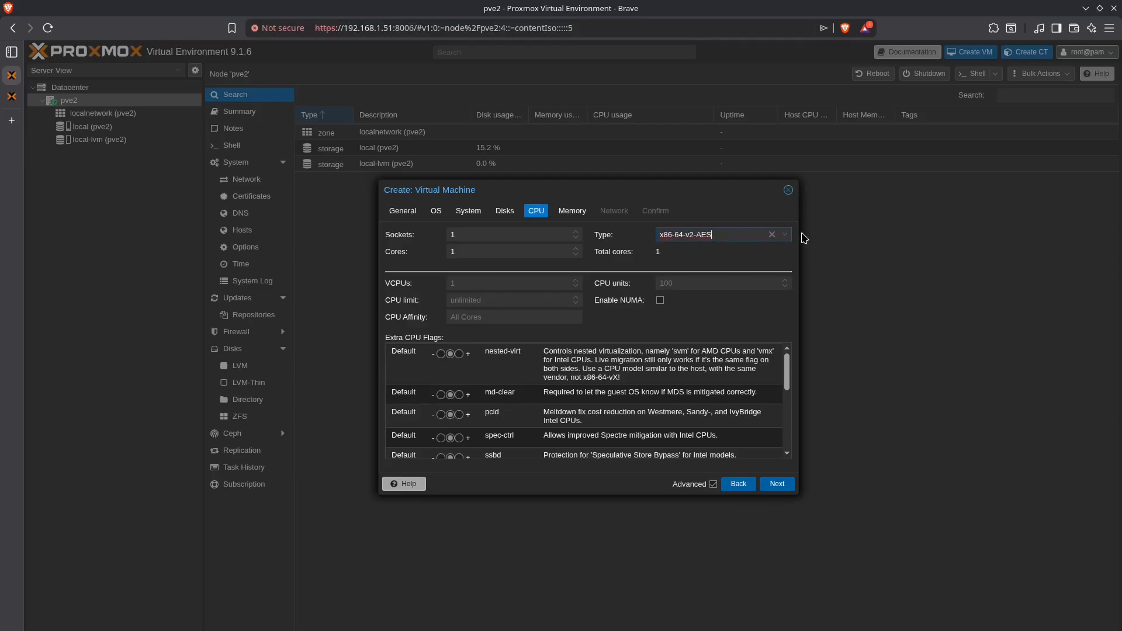
# Set the CPU type to host with 1 socket and 2 cores, and continue to the memory settings.
pyautogui.click(784, 235)
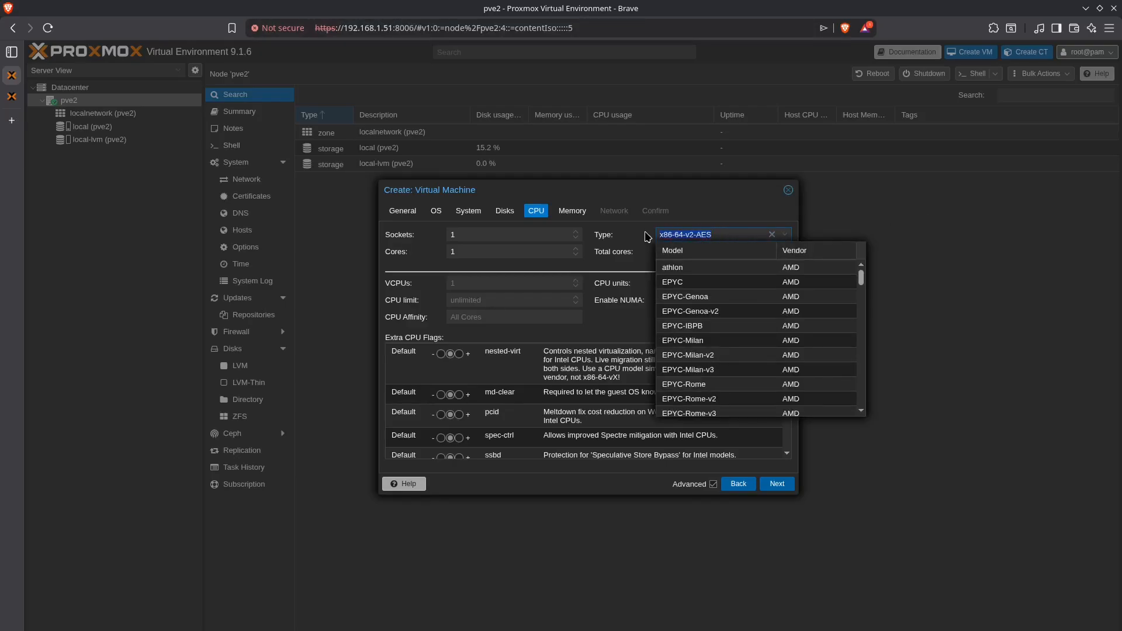
pyautogui.hotkey('ctrl', 'a')
pyautogui.write('hos')
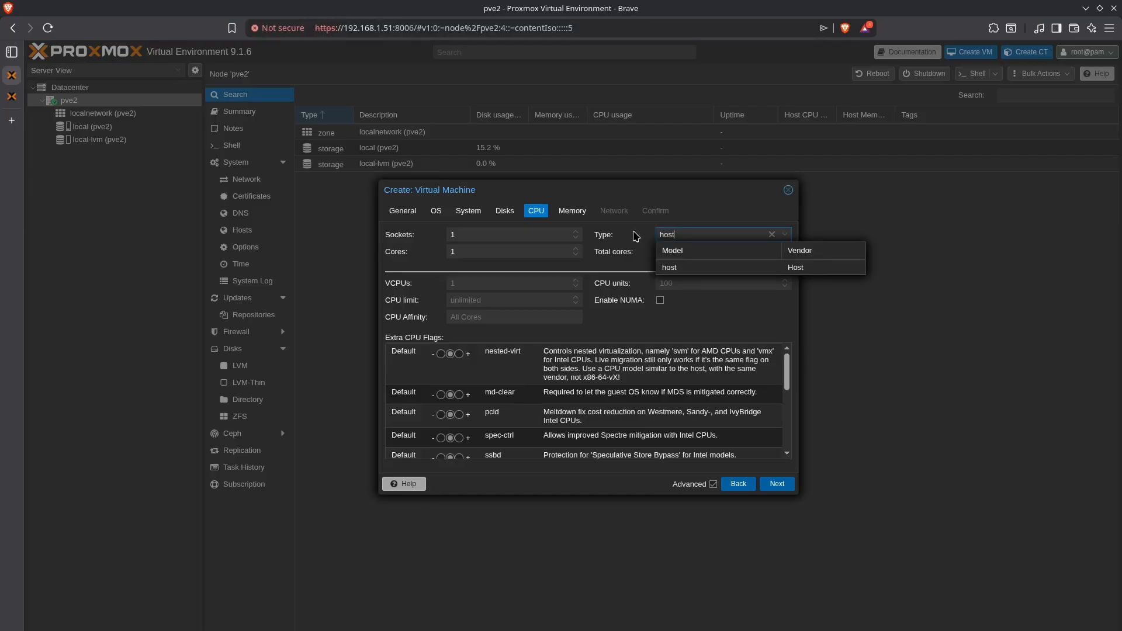
pyautogui.click(695, 269)
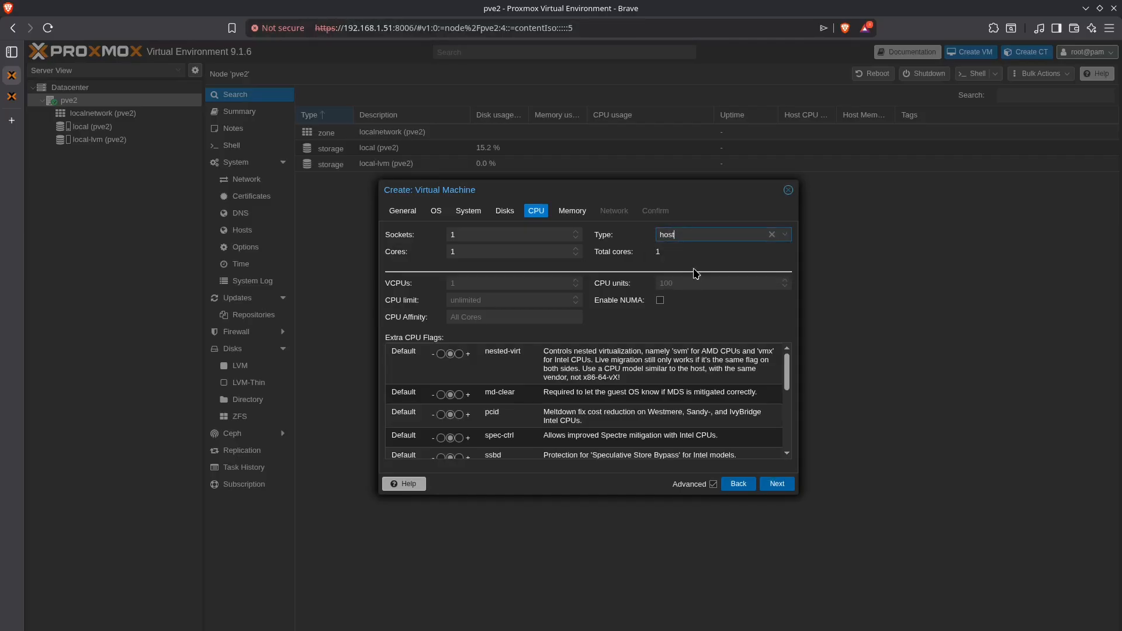
pyautogui.click(474, 234)
pyautogui.click(472, 252)
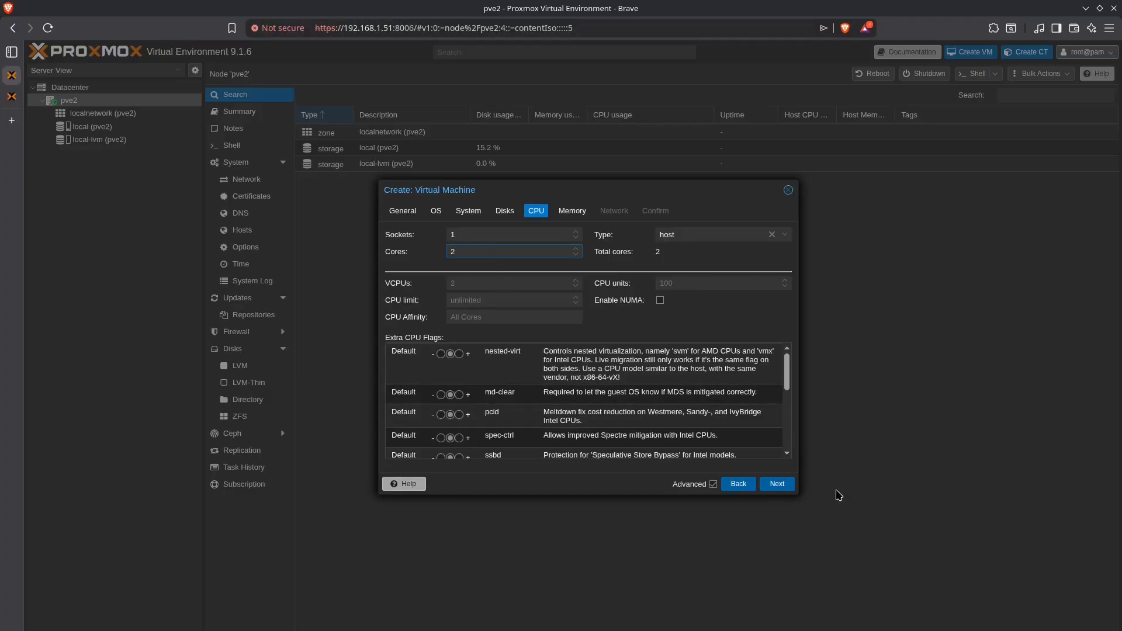
pyautogui.click(777, 485)
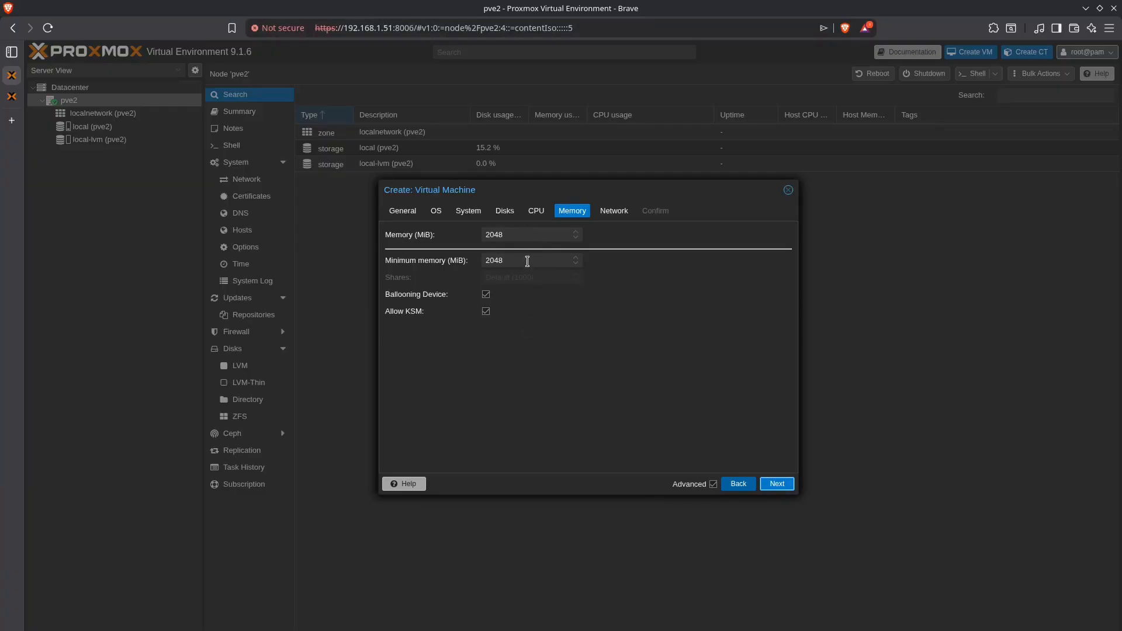
# Accept the default memory, keep the network on bridge vmbr0 with the VirtIO (paravirtualized) model, and continue to the confirmation summary.
pyautogui.click(781, 484)
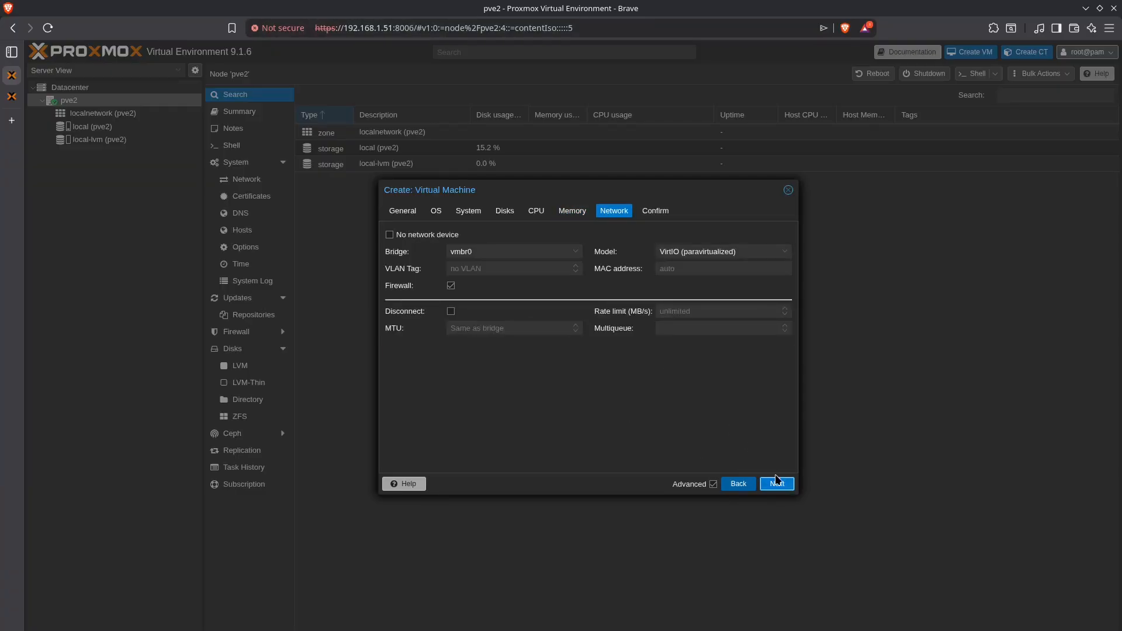
pyautogui.moveTo(527, 189); pyautogui.dragTo(497, 210)
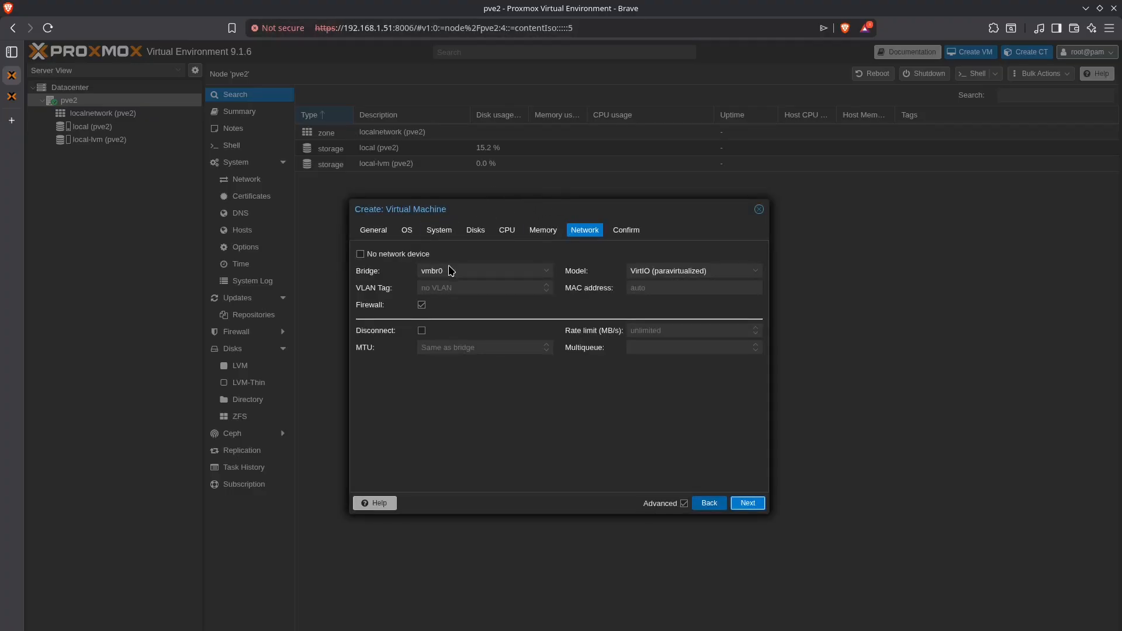
pyautogui.click(549, 272)
pyautogui.click(549, 275)
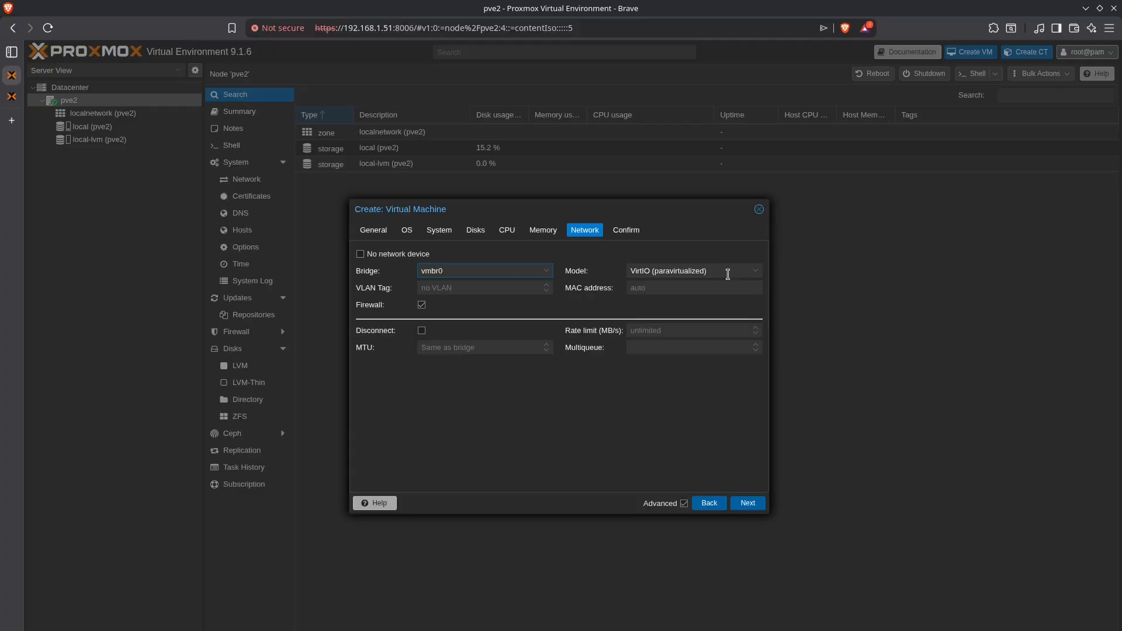
pyautogui.click(759, 271)
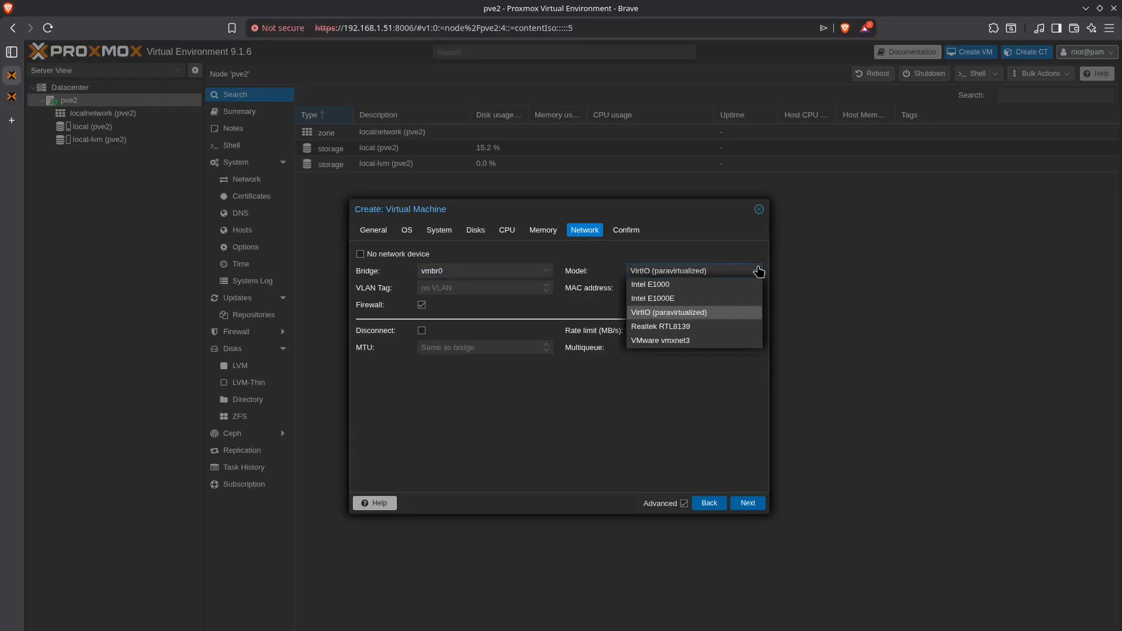
pyautogui.click(661, 404)
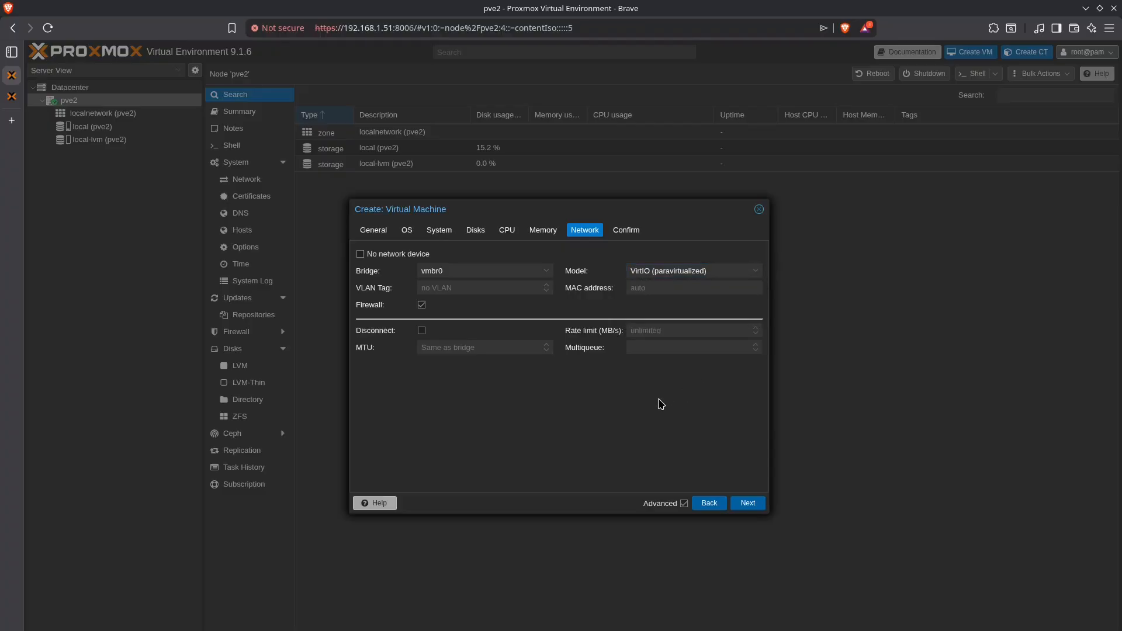
pyautogui.click(752, 506)
# Review the configuration summary, enable starting after creation, and create the virtual machine.
pyautogui.scroll(-2, 543, 344)
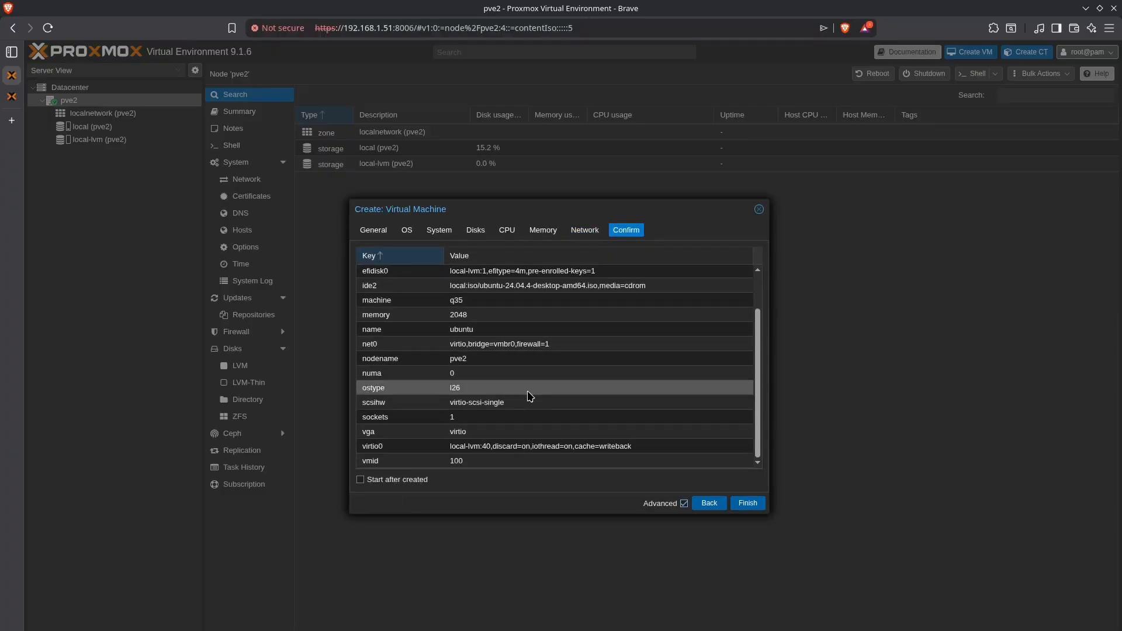
pyautogui.scroll(2, 530, 395)
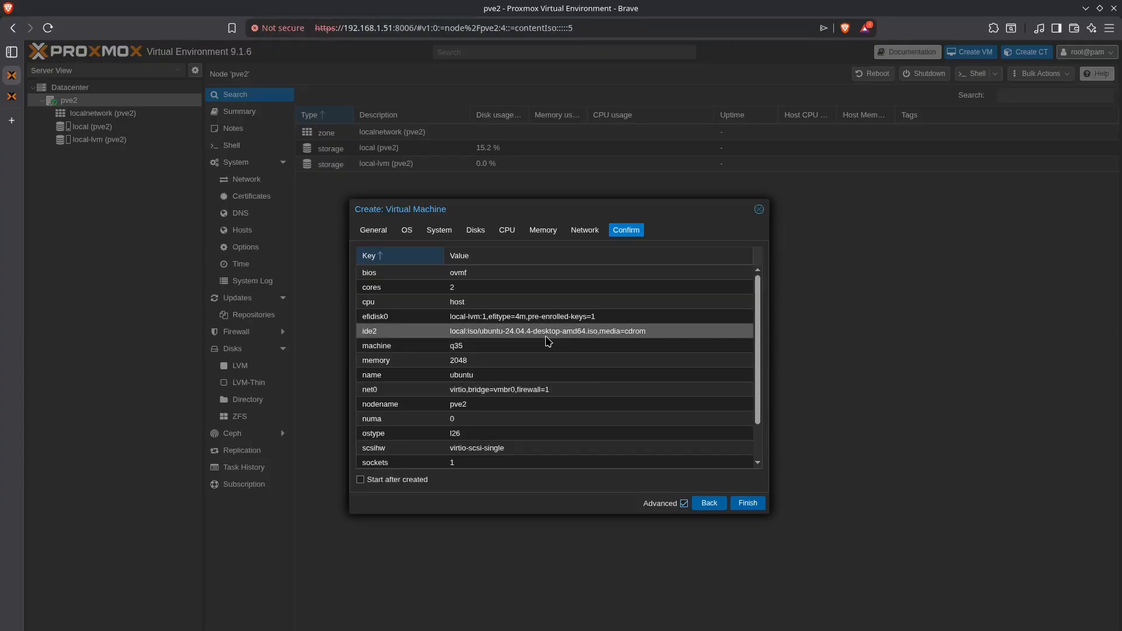
pyautogui.click(383, 481)
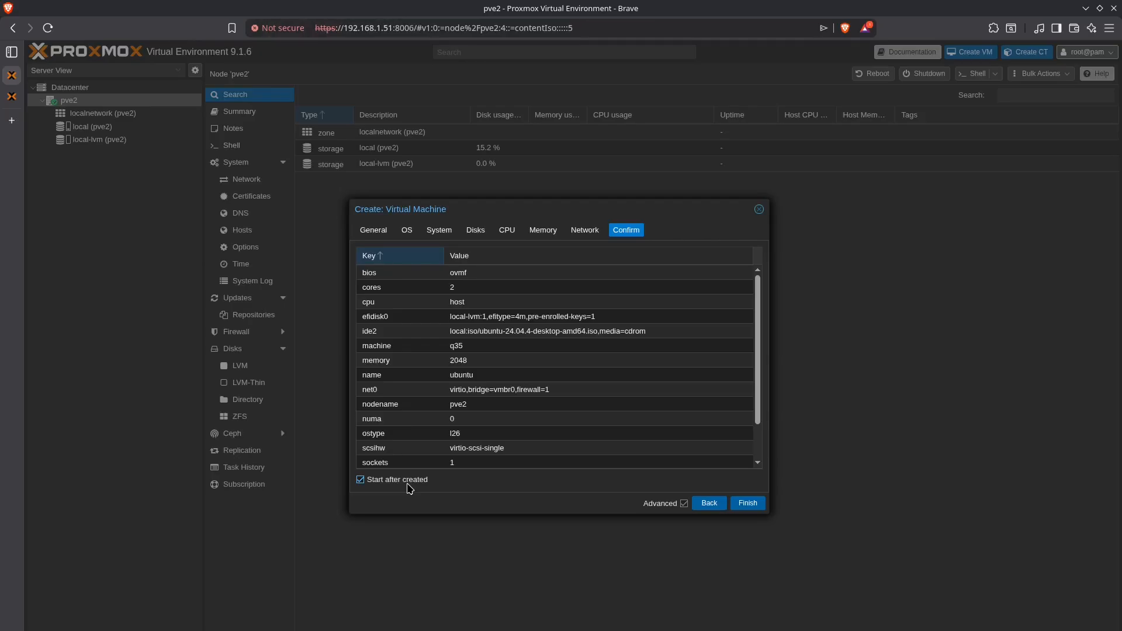
pyautogui.click(752, 505)
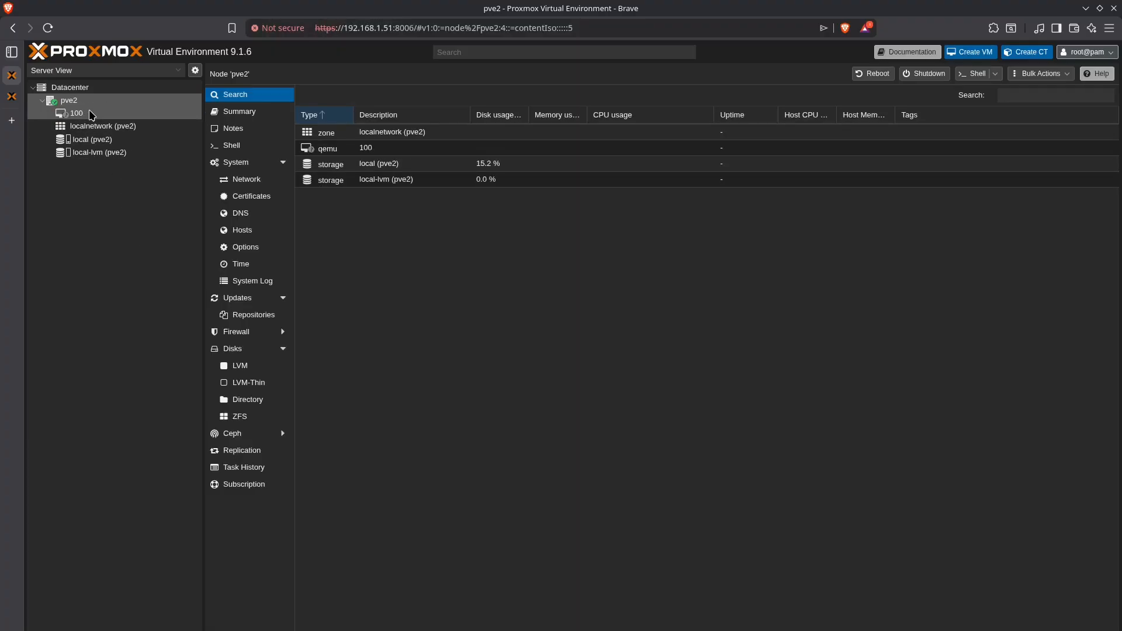
# Start virtual machine 100 from its console and highlight Try or Install Ubuntu in the boot menu.
pyautogui.click(92, 114)
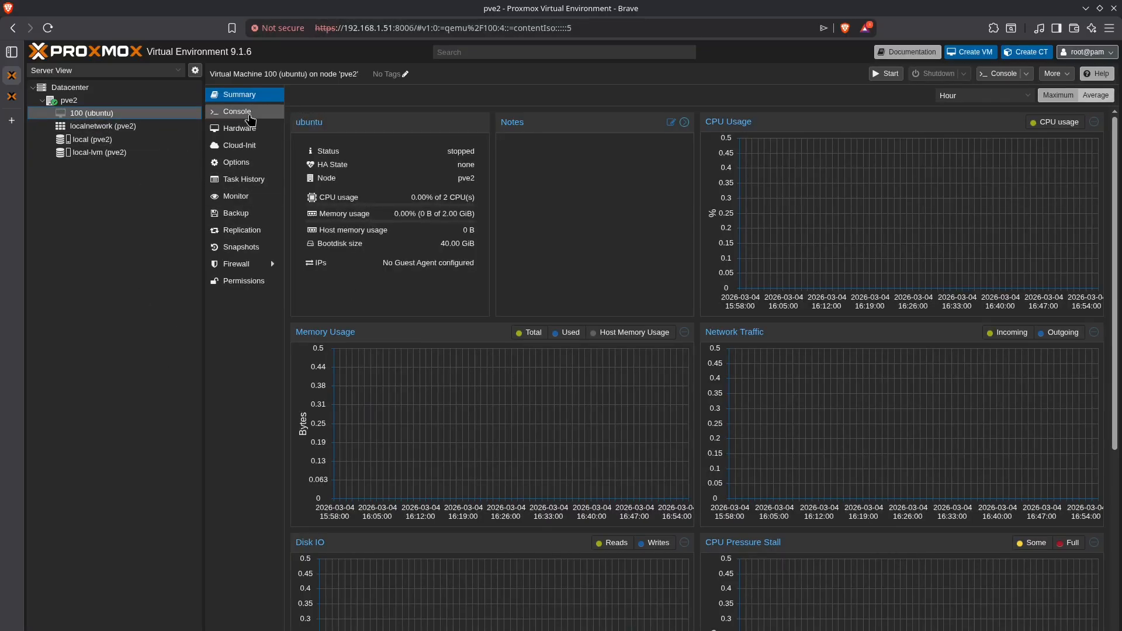
pyautogui.click(248, 114)
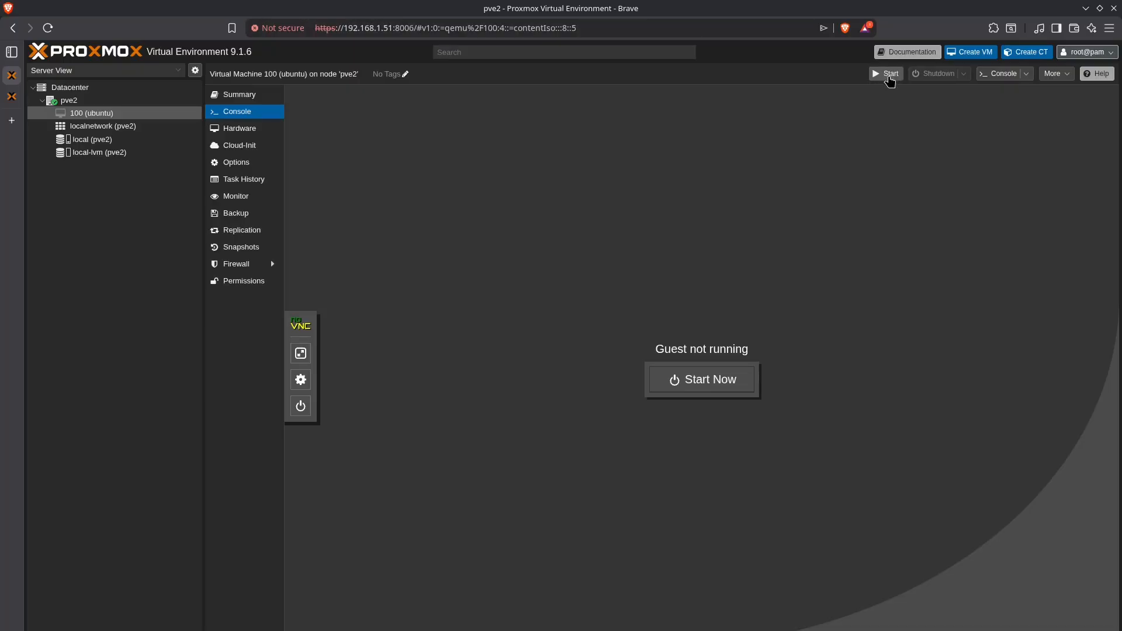
pyautogui.click(739, 388)
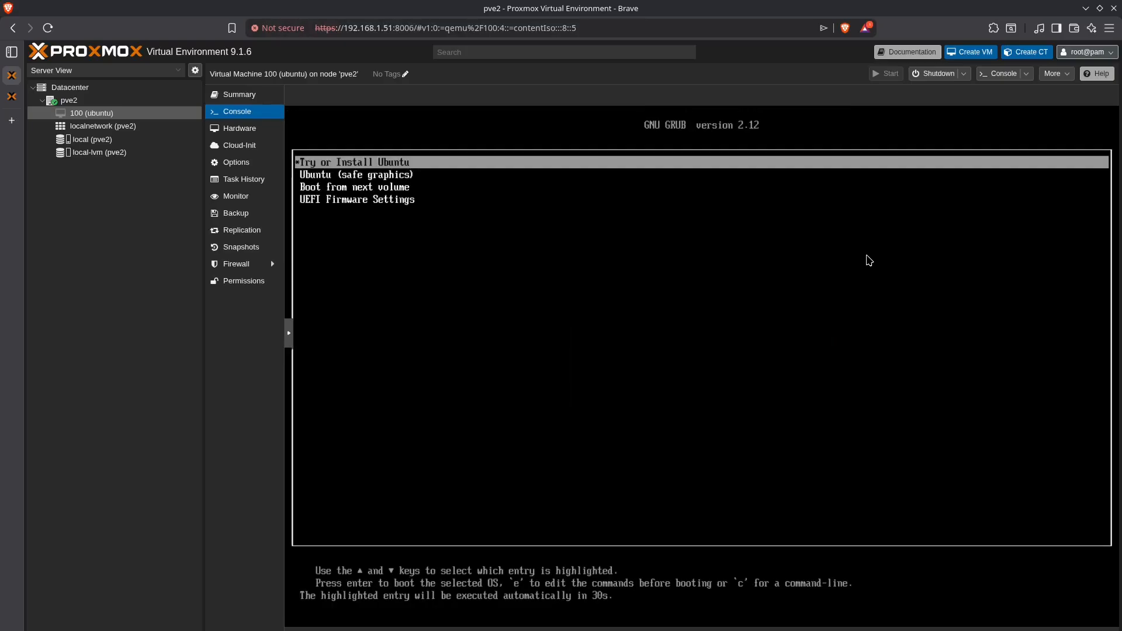
pyautogui.press('Down')
pyautogui.press('Up')
pyautogui.press('Down')
pyautogui.press('Up')
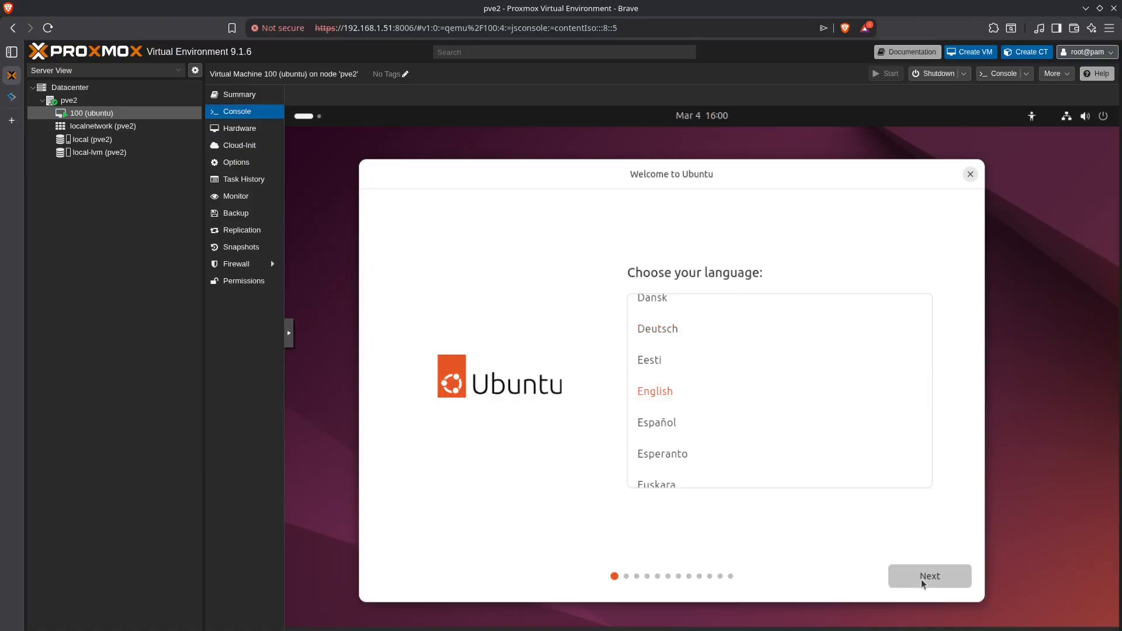
# Choose English as the installer language and accept the defaults up to the application selection.
pyautogui.click(929, 576)
pyautogui.click(930, 576)
pyautogui.click(930, 576)
pyautogui.click(930, 577)
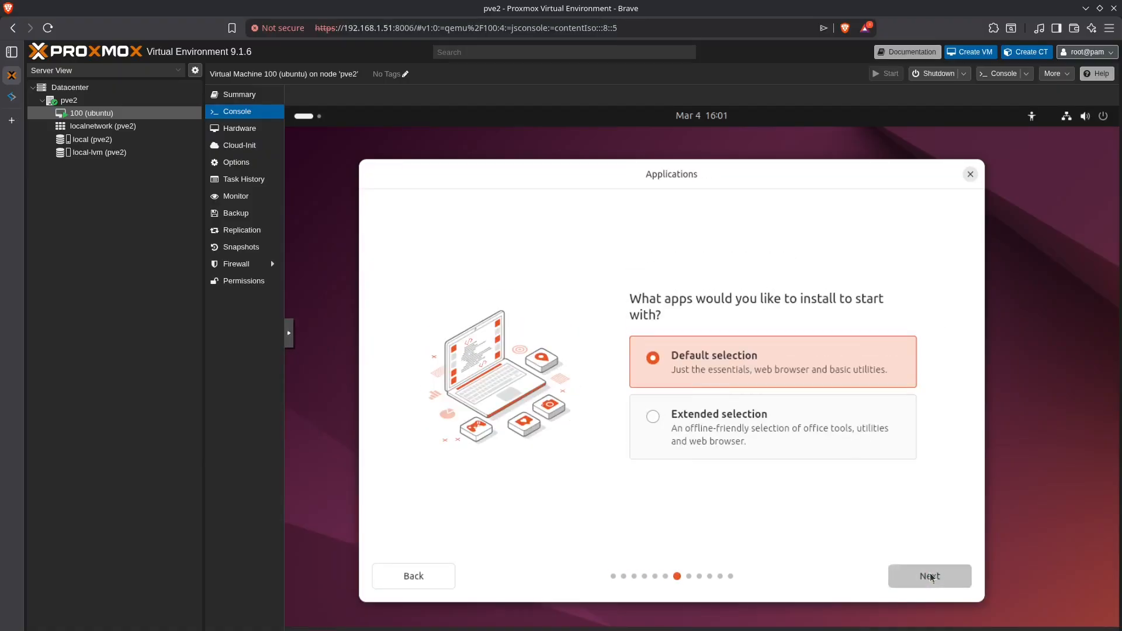
# Keep the default app selection, enable both additional software options, and continue to the disk setup.
pyautogui.click(931, 577)
pyautogui.click(653, 381)
pyautogui.click(652, 438)
pyautogui.click(942, 579)
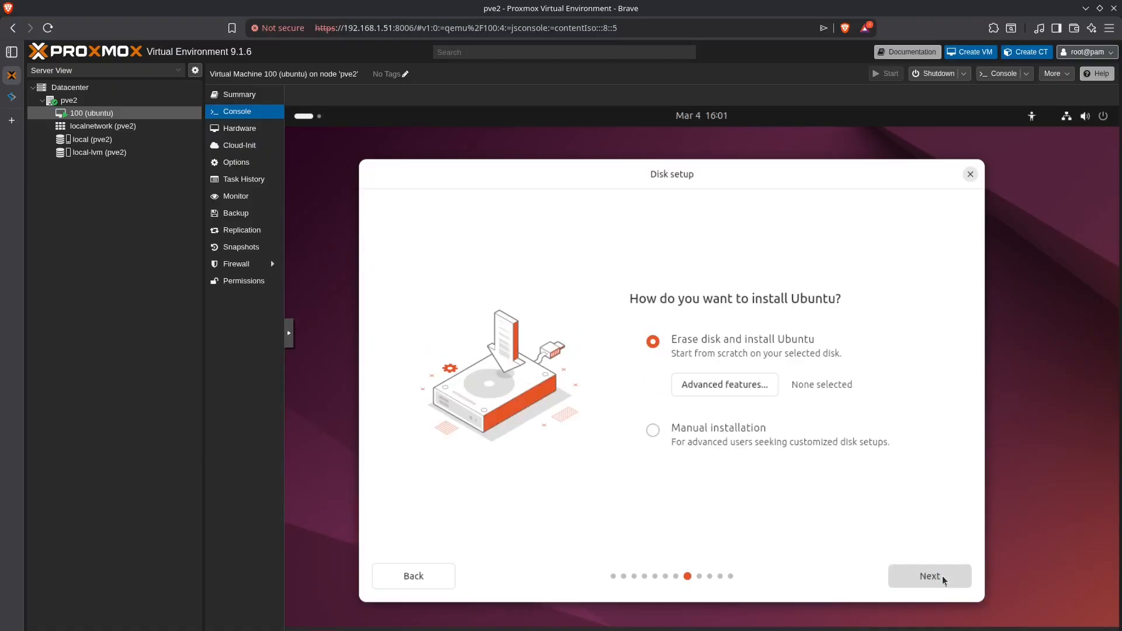
# Keep erasing the disk, fill in the account with the user's name, computer name ubuntuVM and the confirmed password, and continue the installation.
pyautogui.click(930, 577)
pyautogui.write('Leonardo')
pyautogui.press('Tab')
pyautogui.write('ubuntuVM')
pyautogui.click(732, 400)
pyautogui.write('••••••••')
pyautogui.press('Tab')
pyautogui.write('••••••••')
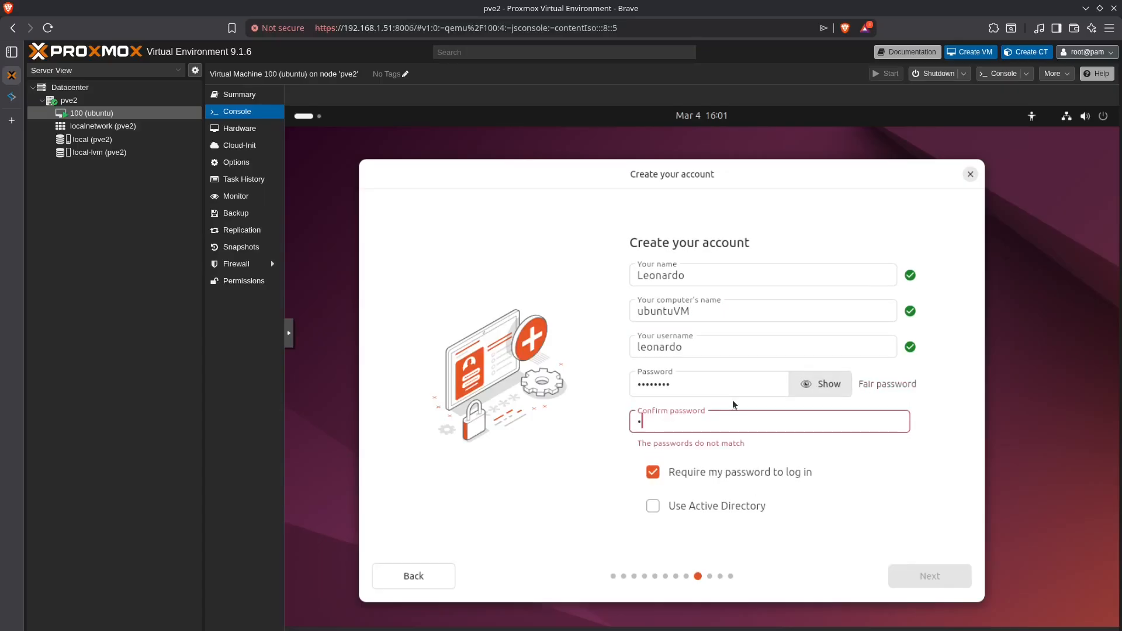
pyautogui.click(947, 577)
pyautogui.click(649, 365)
pyautogui.click(938, 577)
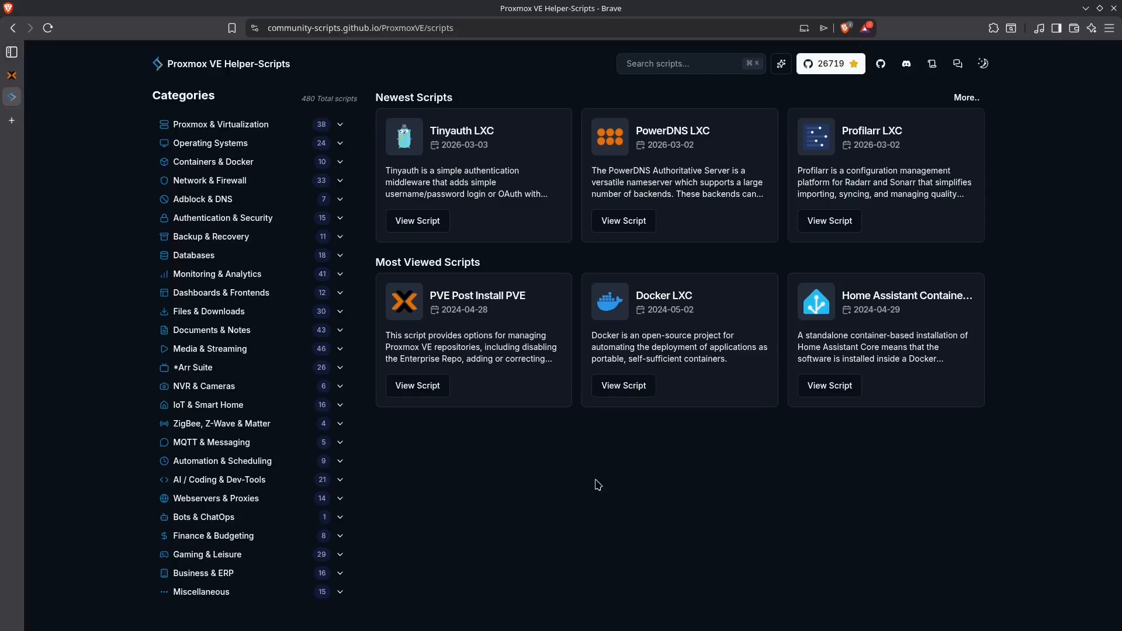
# Examine the scripts in the Proxmox & Virtualization category of the Proxmox VE Helper-Scripts site.
pyautogui.click(280, 125)
pyautogui.scroll(-3, 275, 348)
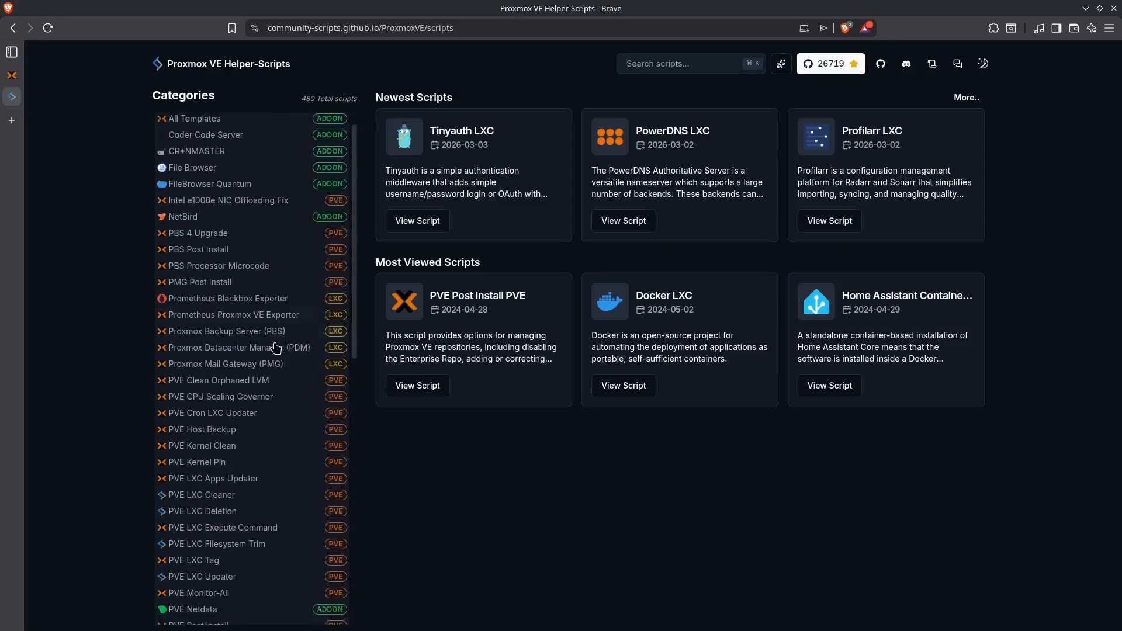
pyautogui.scroll(-3, 276, 348)
pyautogui.scroll(5, 275, 348)
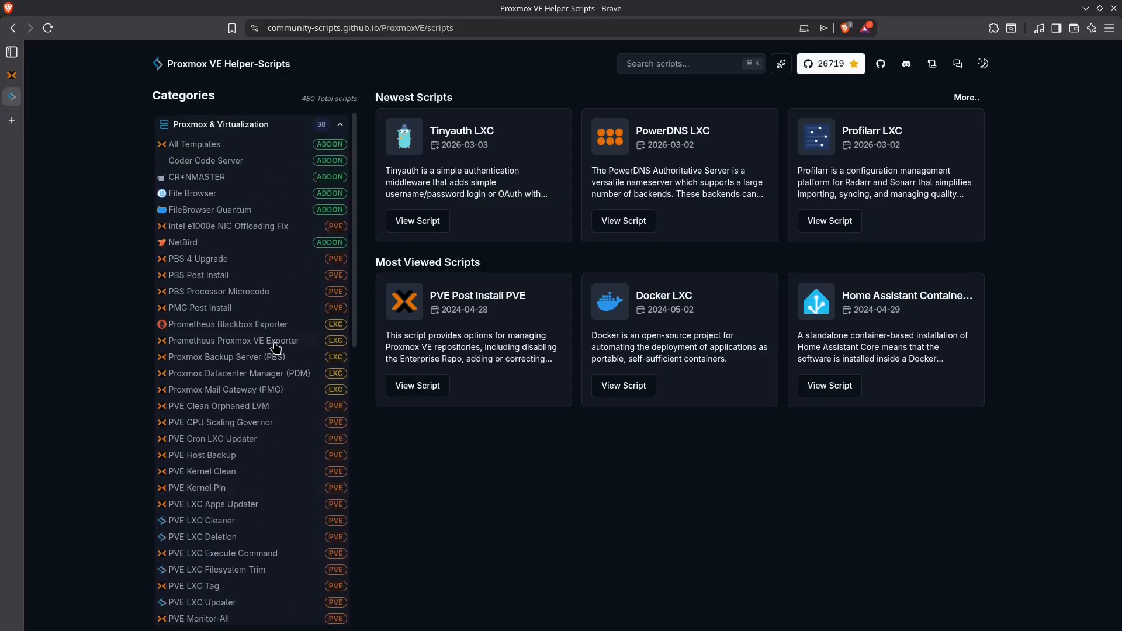
pyautogui.scroll(-3, 275, 348)
pyautogui.scroll(5, 275, 348)
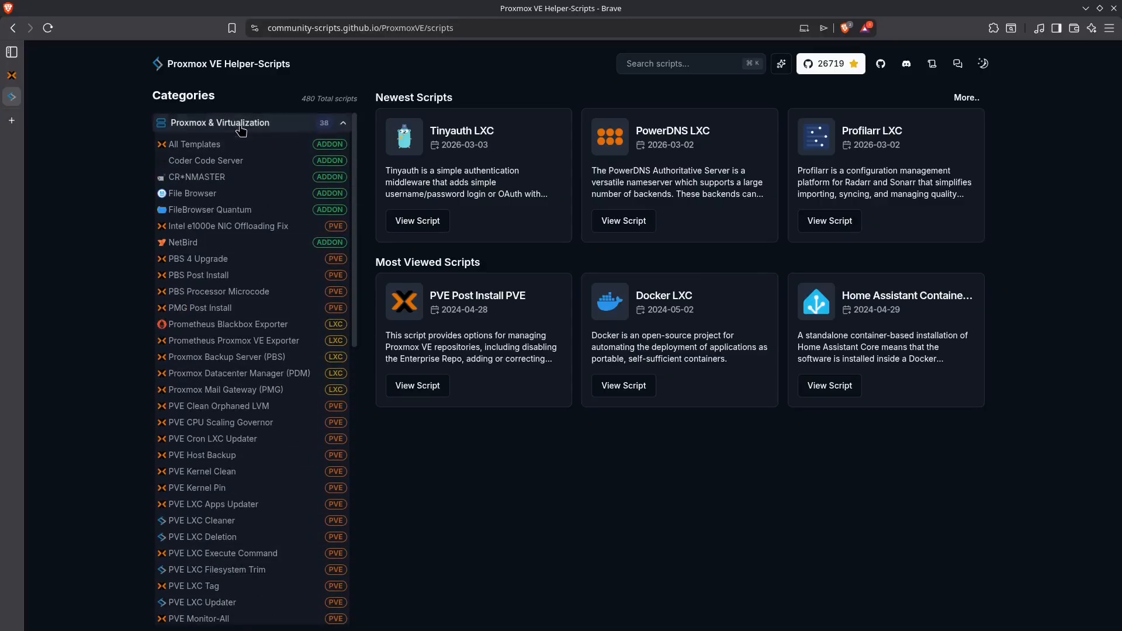
# Open the Debian 13 VM script in the Operating Systems category and copy its install command.
pyautogui.click(242, 126)
pyautogui.click(262, 143)
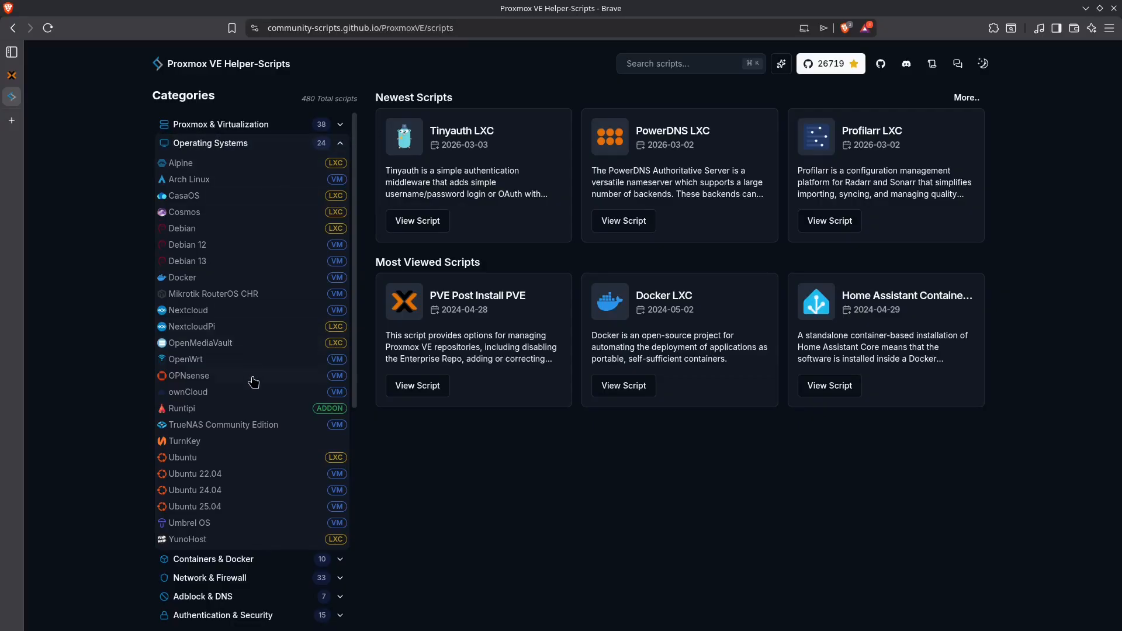
pyautogui.click(207, 263)
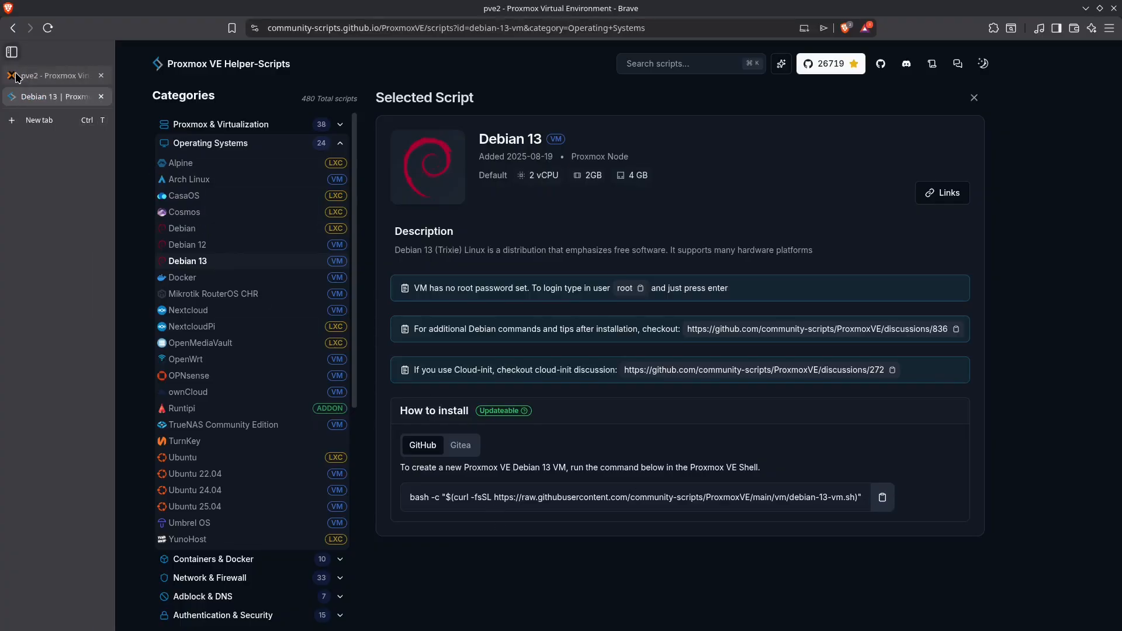
# Switch back to Proxmox, run the copied Debian 13 install command in the pve2 shell, and agree to create the new VM.
pyautogui.click(27, 79)
pyautogui.rightClick(468, 172)
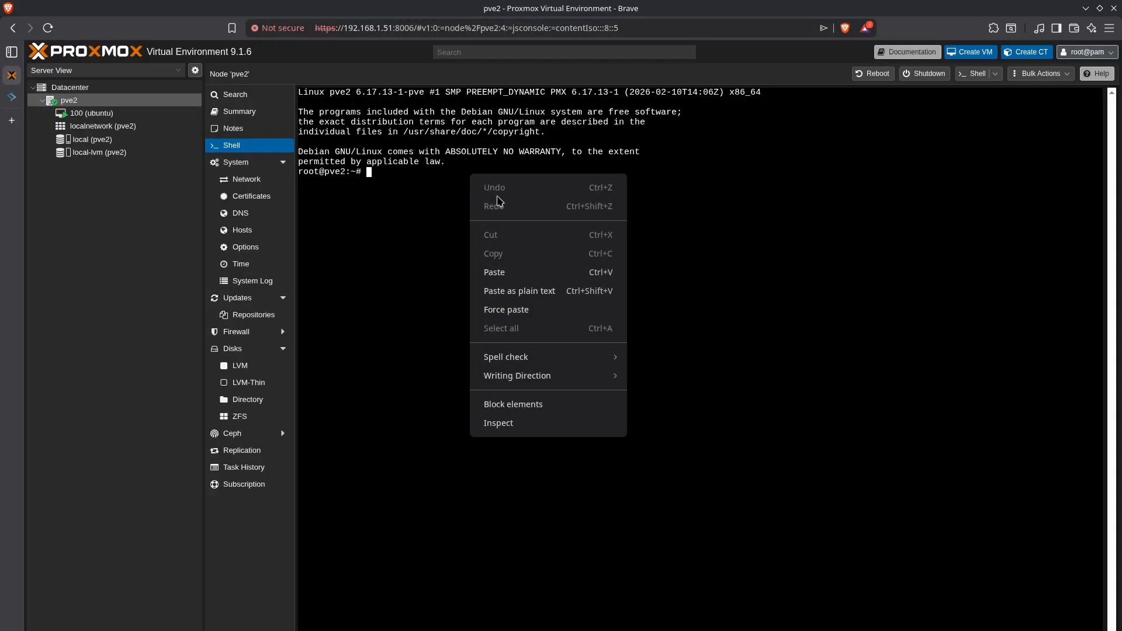
pyautogui.click(519, 272)
pyautogui.press('Return')
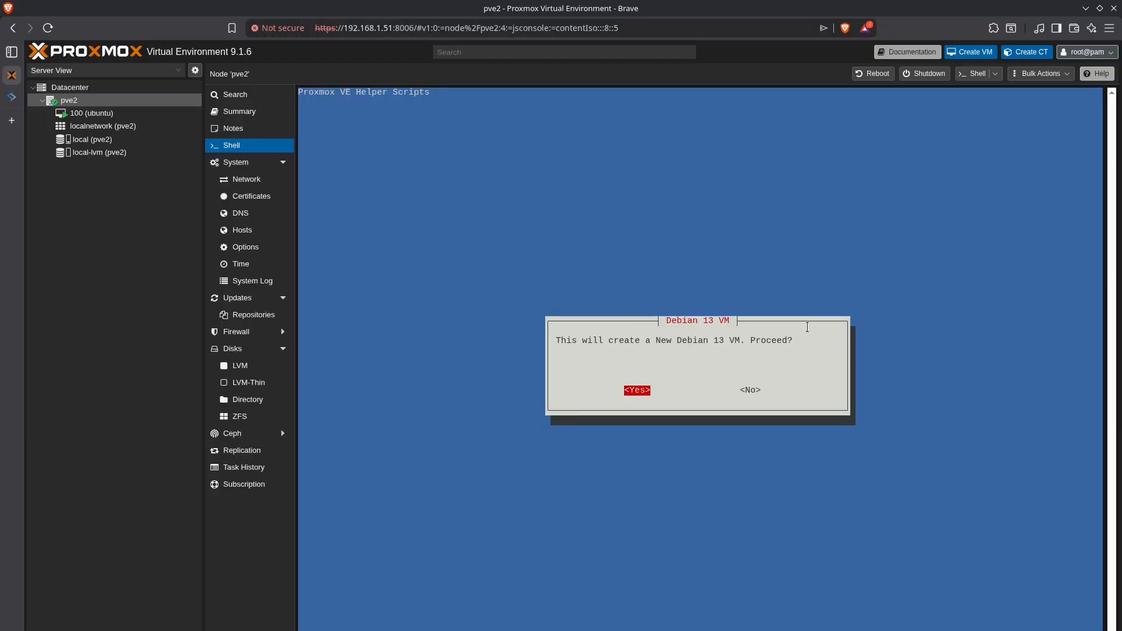
pyautogui.press('Return')
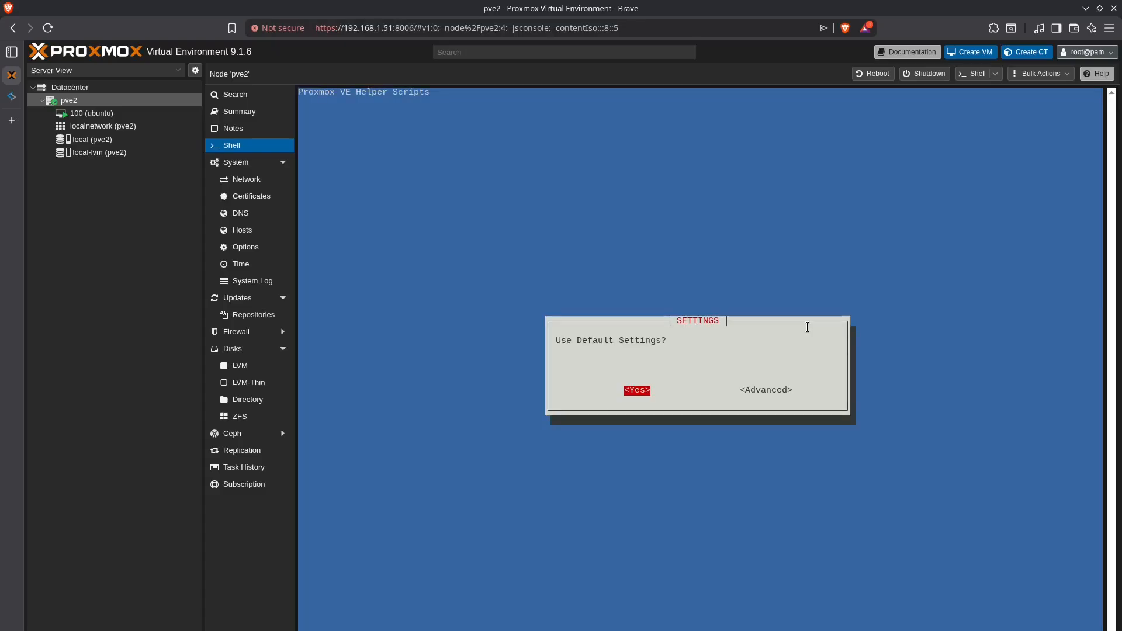
# Switch to the Proxmox VE Helper-Scripts site, read the Debian 13 login and Cloud-init notes, and open the Ubuntu 25.04 VM script.
pyautogui.click(47, 97)
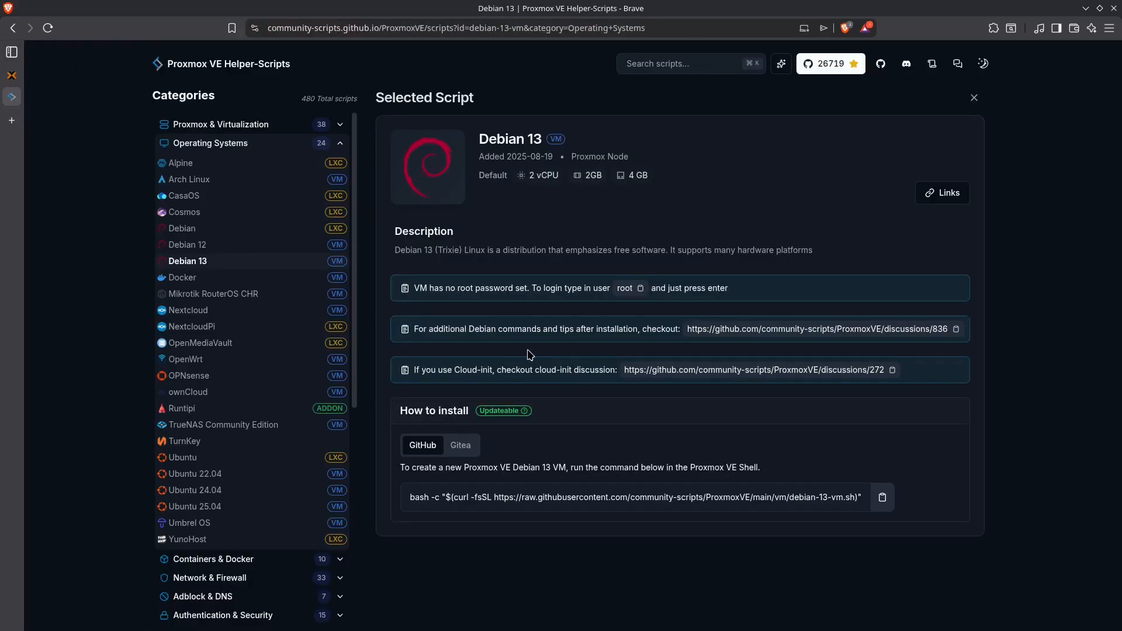
pyautogui.moveTo(413, 375); pyautogui.dragTo(500, 380)
pyautogui.click(212, 508)
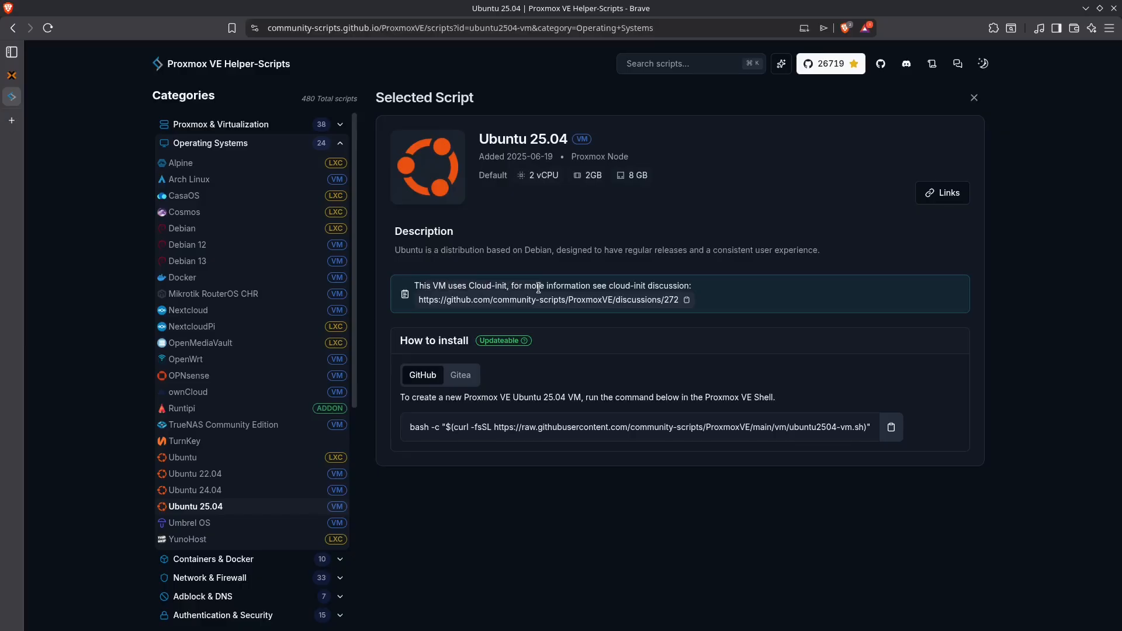
# Switch back to Proxmox and view the Cloud-Init settings of virtual machine 100 (ubuntu).
pyautogui.click(59, 77)
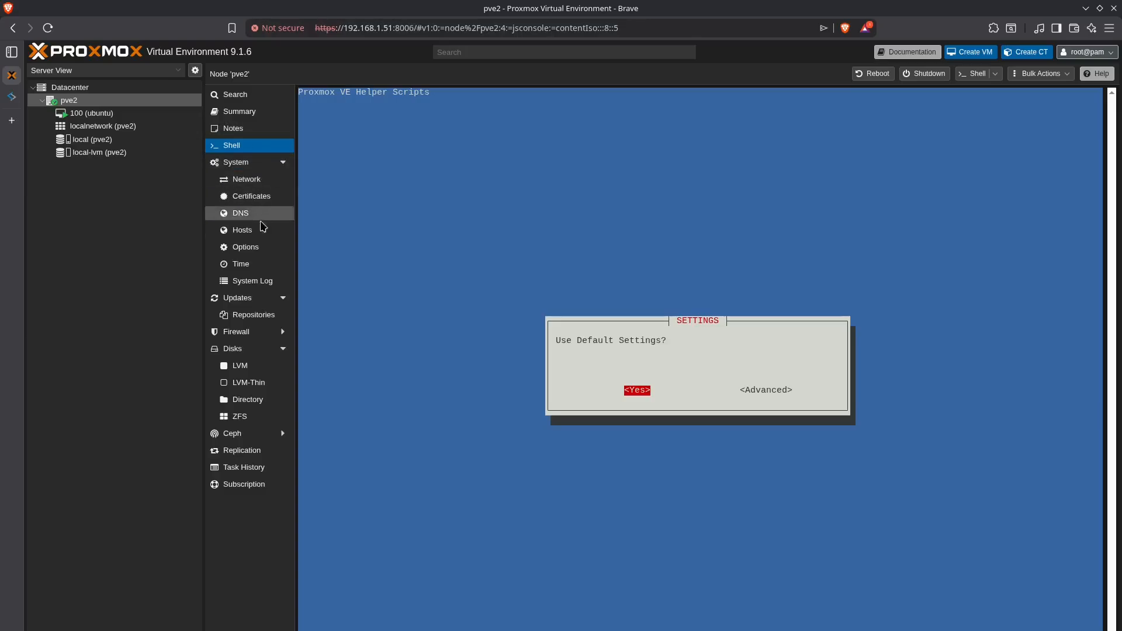
pyautogui.click(92, 115)
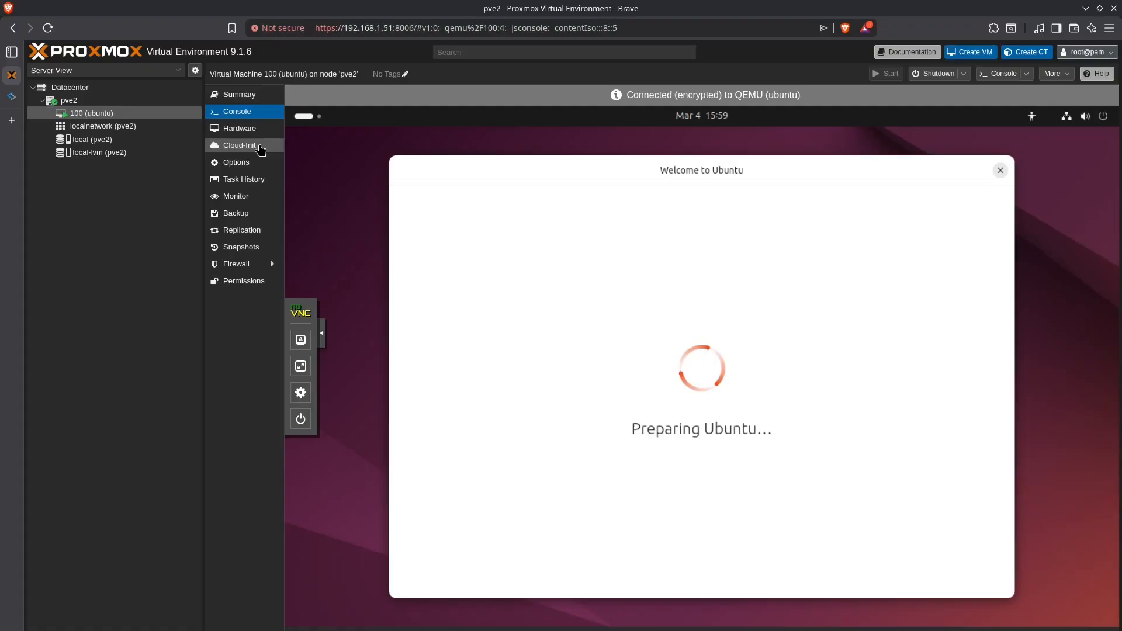
pyautogui.click(260, 150)
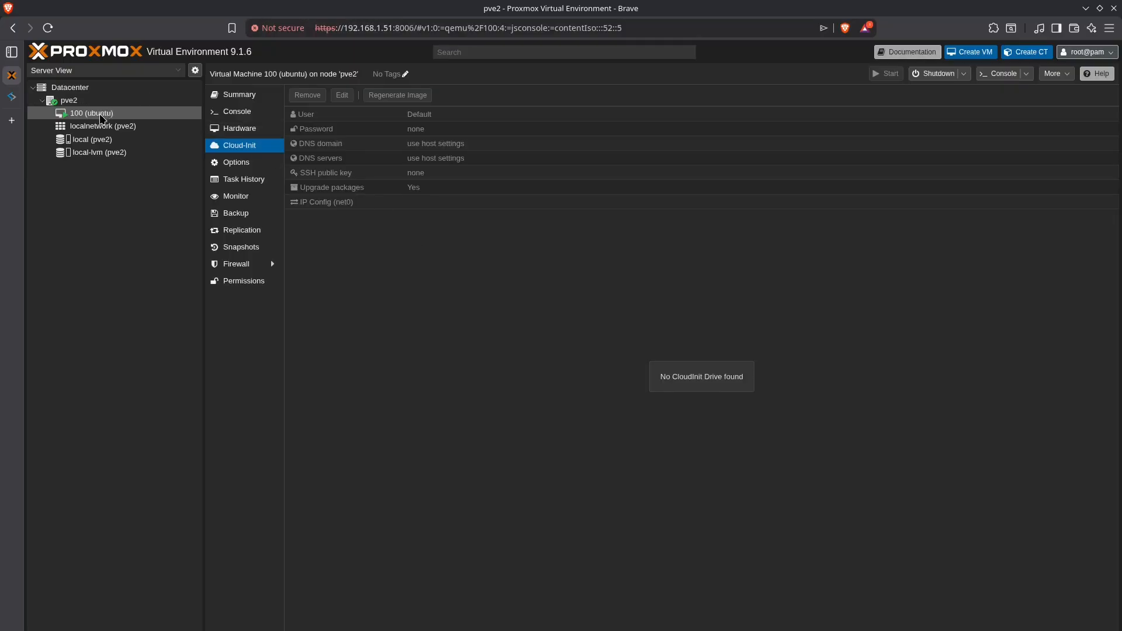
# Check the Ubuntu setup in the console of virtual machine 100 and shift its welcome window slightly aside.
pyautogui.click(240, 111)
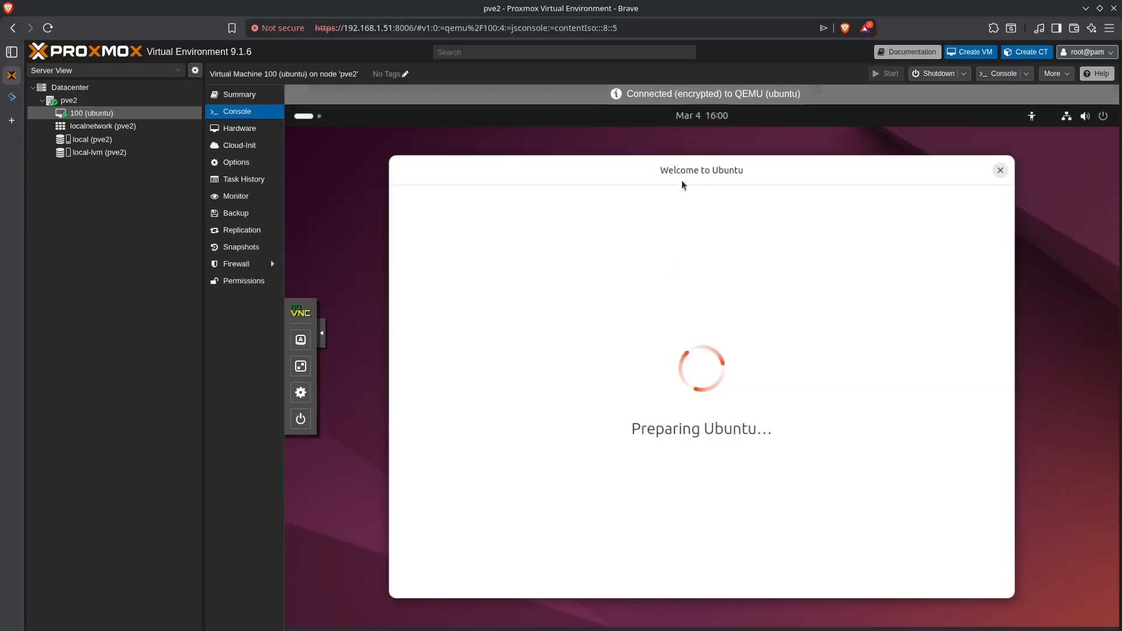
pyautogui.moveTo(685, 174); pyautogui.dragTo(656, 177)
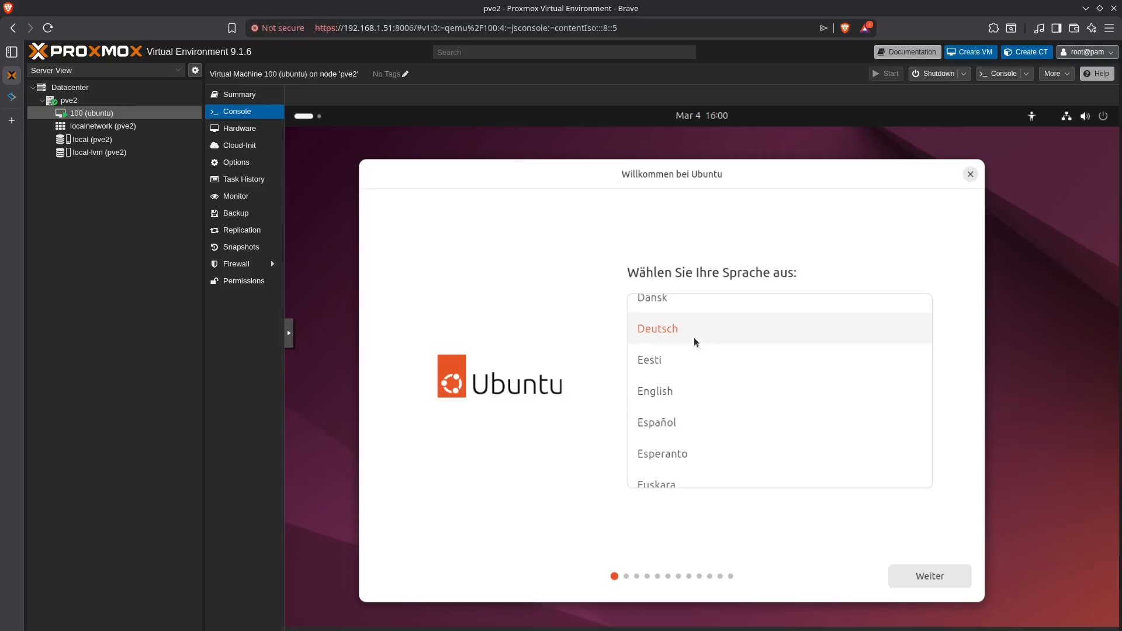
# Recheck the Cloud-init note of the Ubuntu 25.04 script on the Helper-Scripts site, and review the Cloud-Init settings of VM 100 in Proxmox.
pyautogui.click(35, 96)
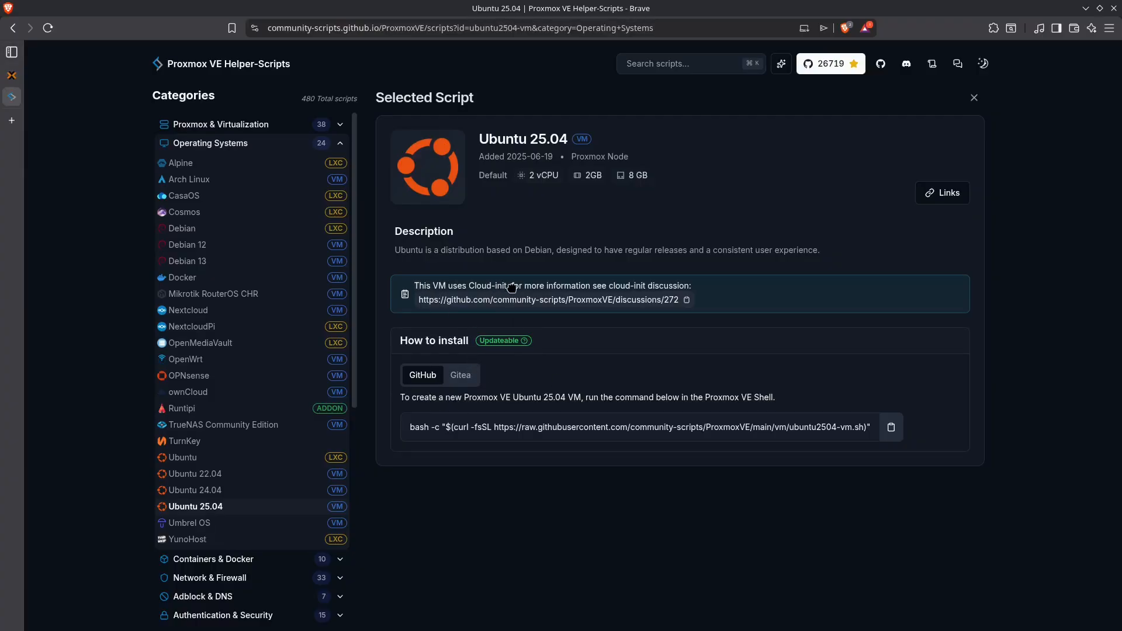
pyautogui.click(35, 75)
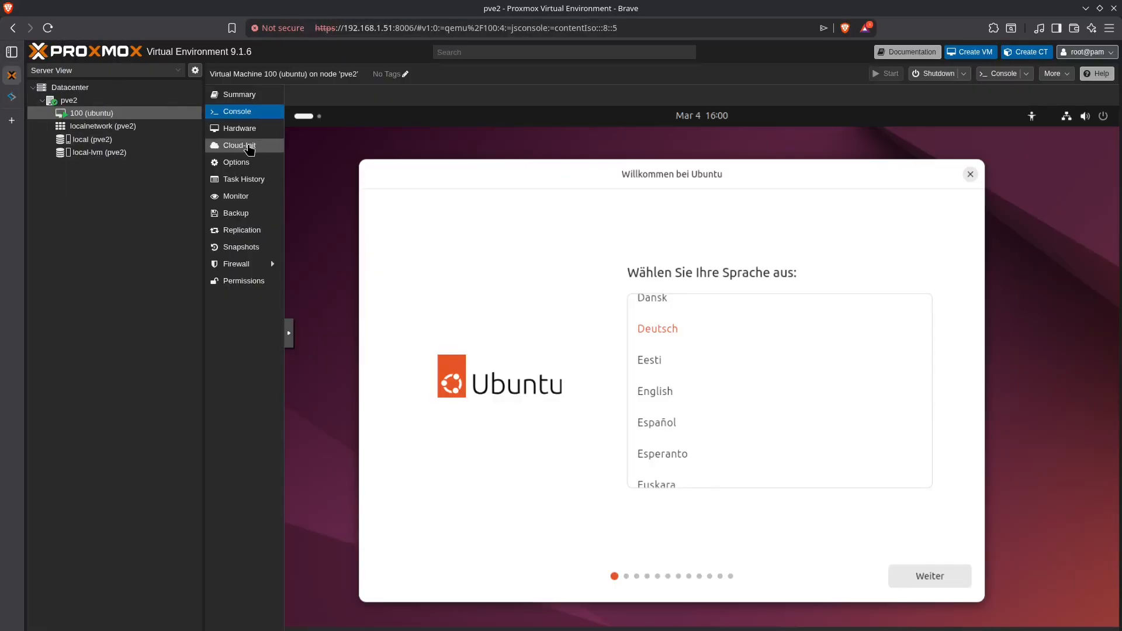
pyautogui.click(249, 147)
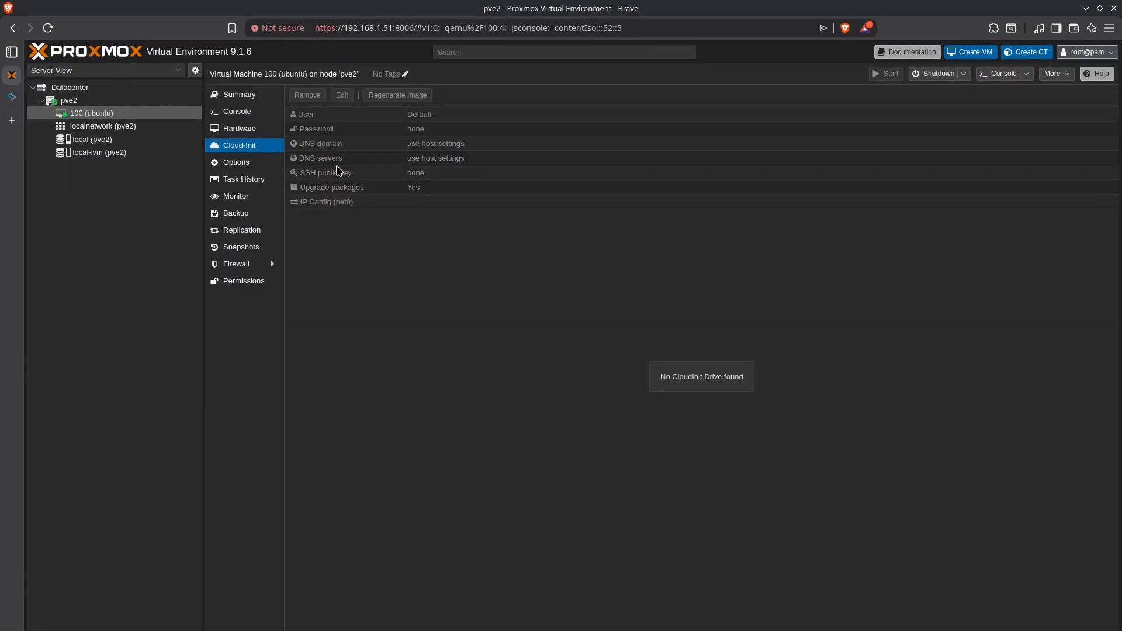